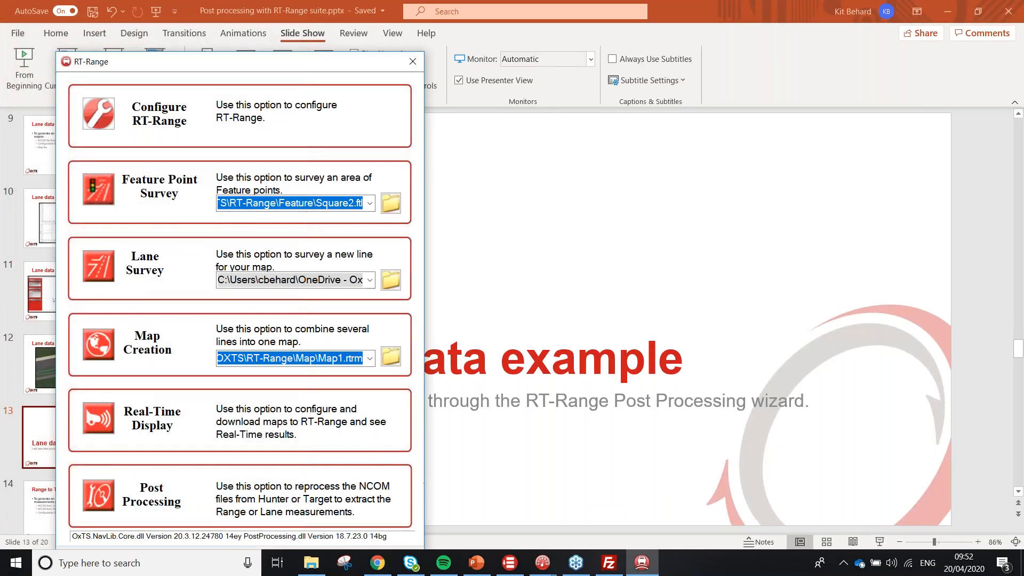
Step: Start the post-processing wizard maximized and load Webinar_map.ncom from the Lane only folder as the Hunter NCOM file
left_click(100, 495)
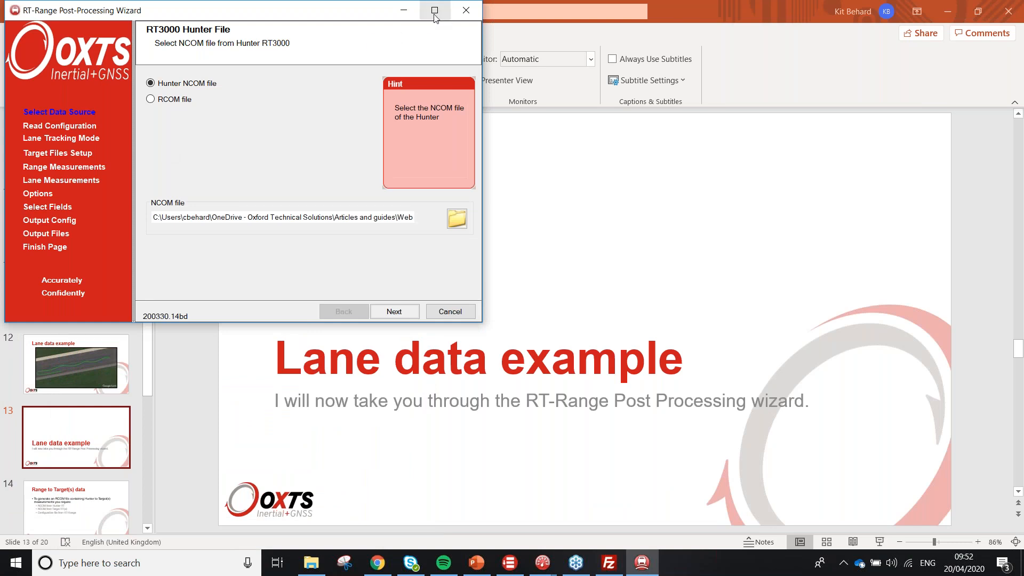
left_click(435, 11)
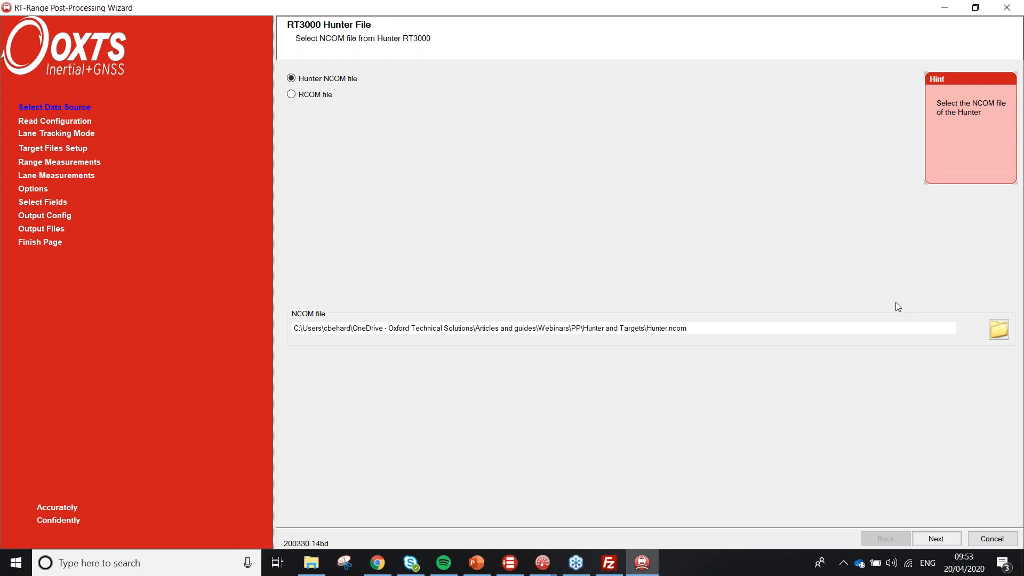
left_click(1003, 331)
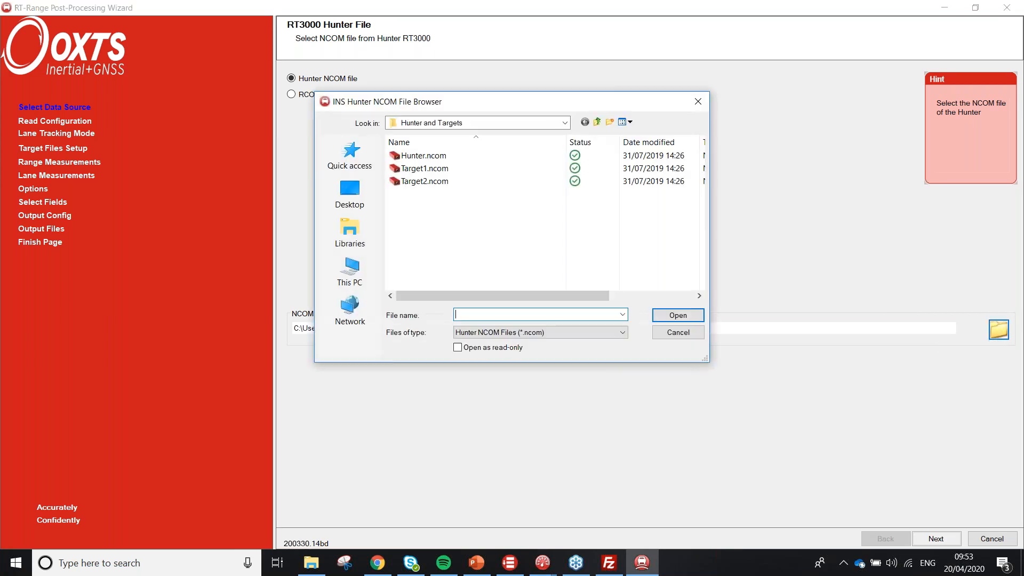
left_click(597, 122)
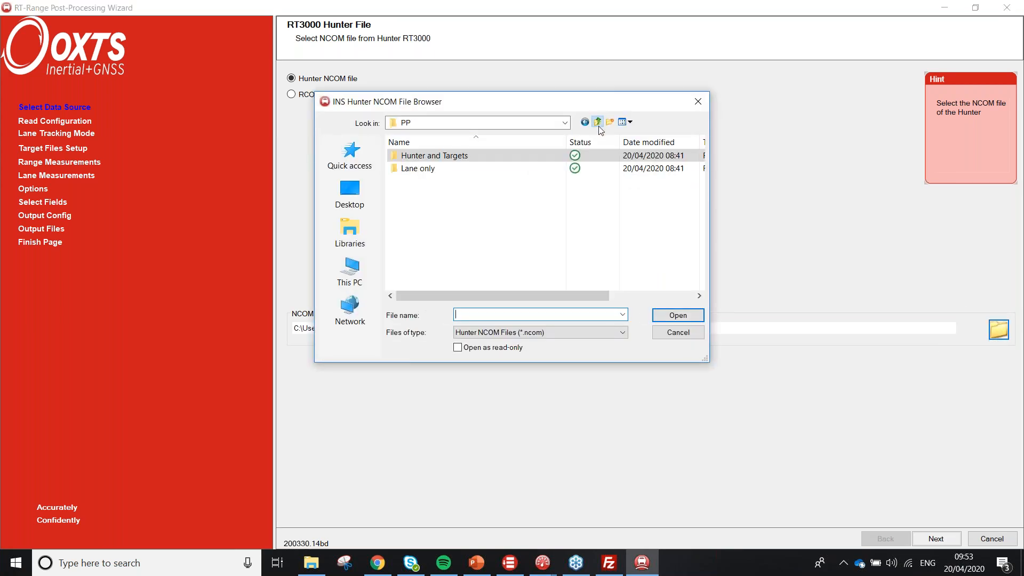
double_click(448, 169)
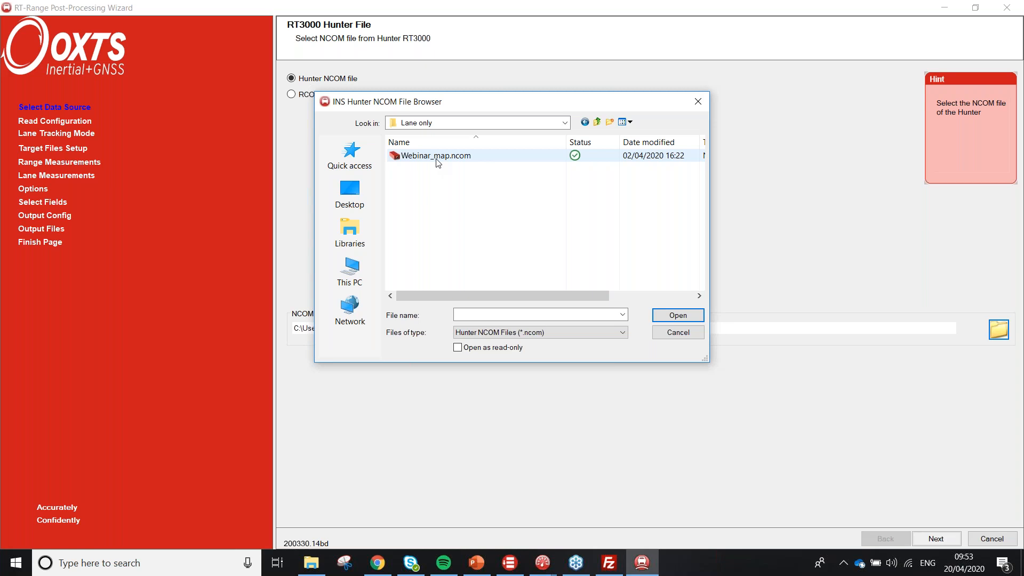
double_click(436, 156)
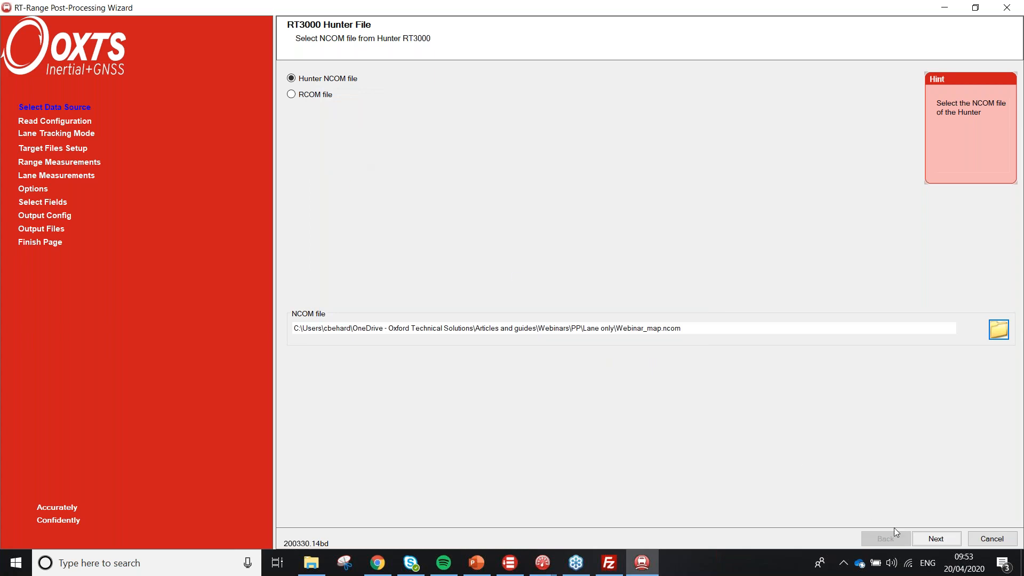
Step: Proceed to the configuration source and start from the default settings instead of a file
left_click(937, 538)
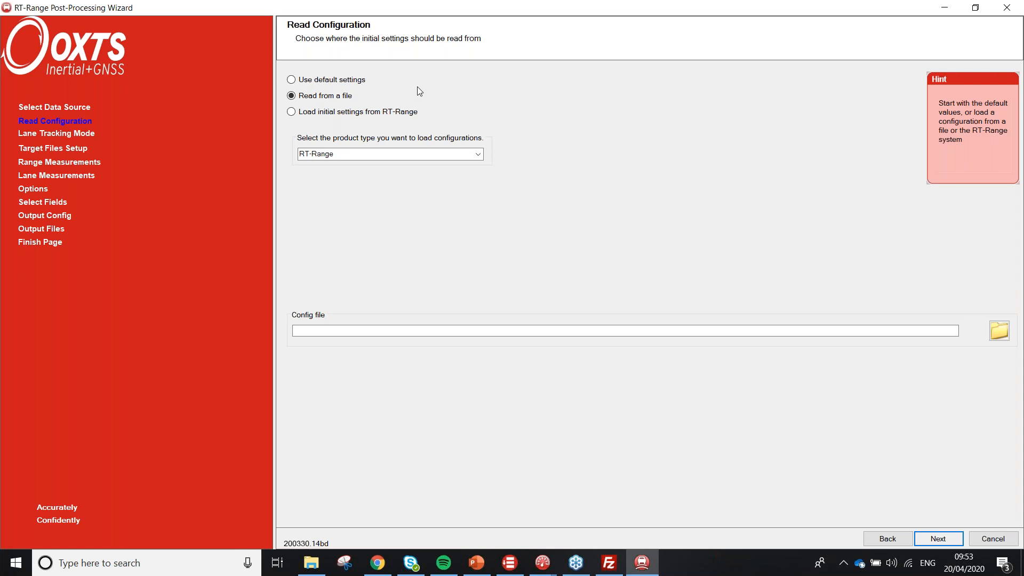
left_click(348, 81)
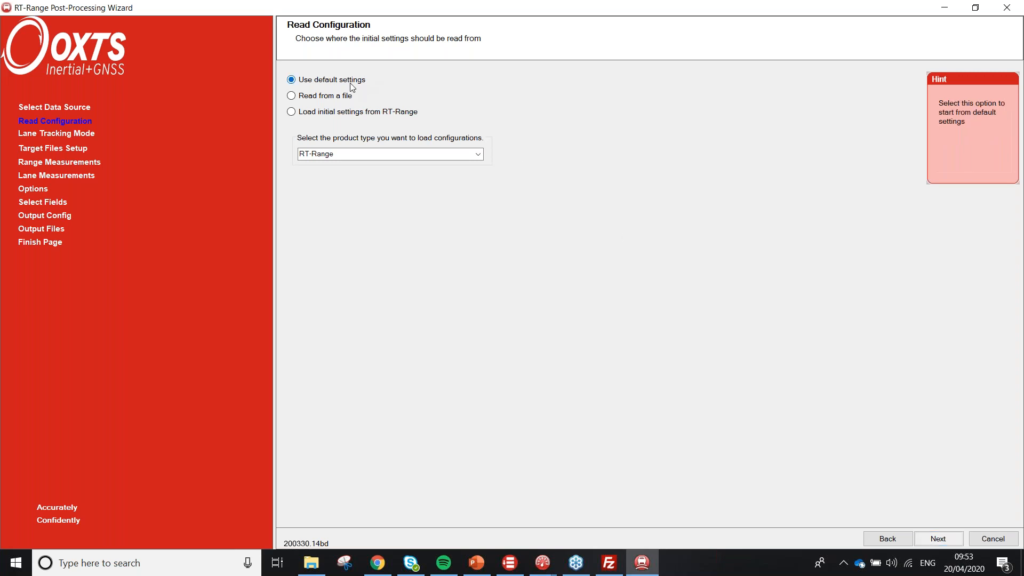
left_click(938, 539)
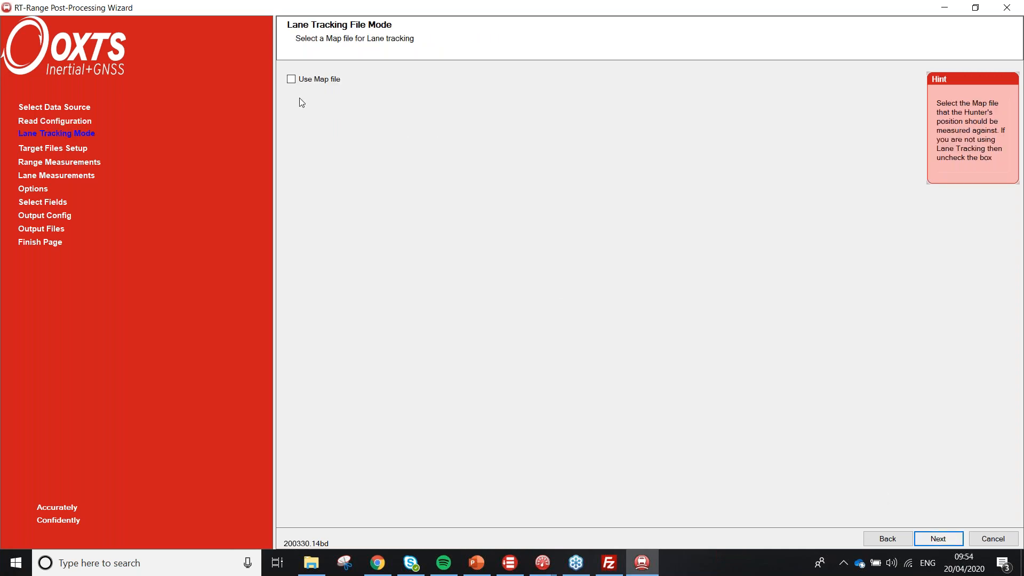
Step: Enable the use of a map file for lane tracking and load Webinar_map.rtrm from the Lane only folder
left_click(291, 79)
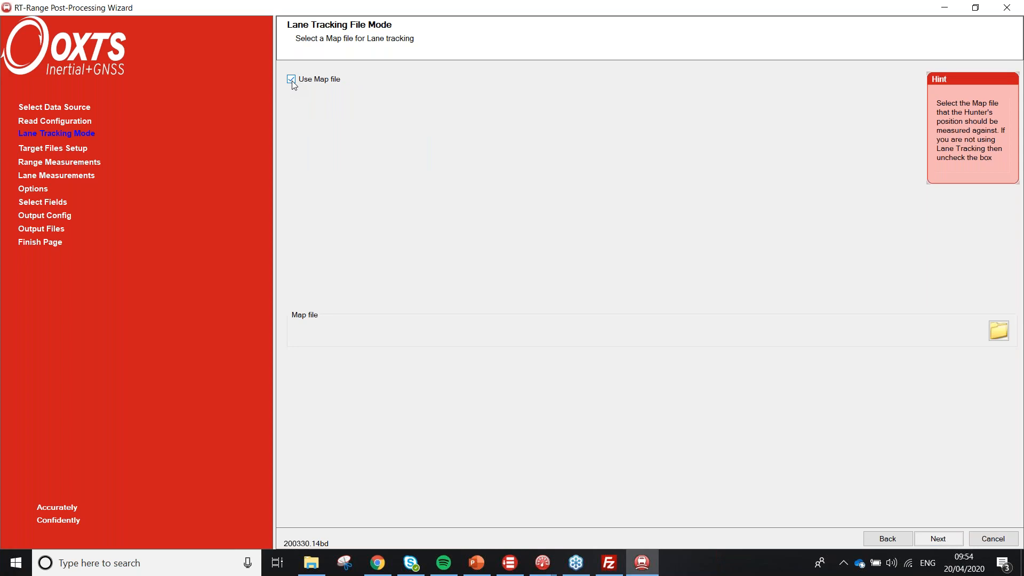
left_click(998, 330)
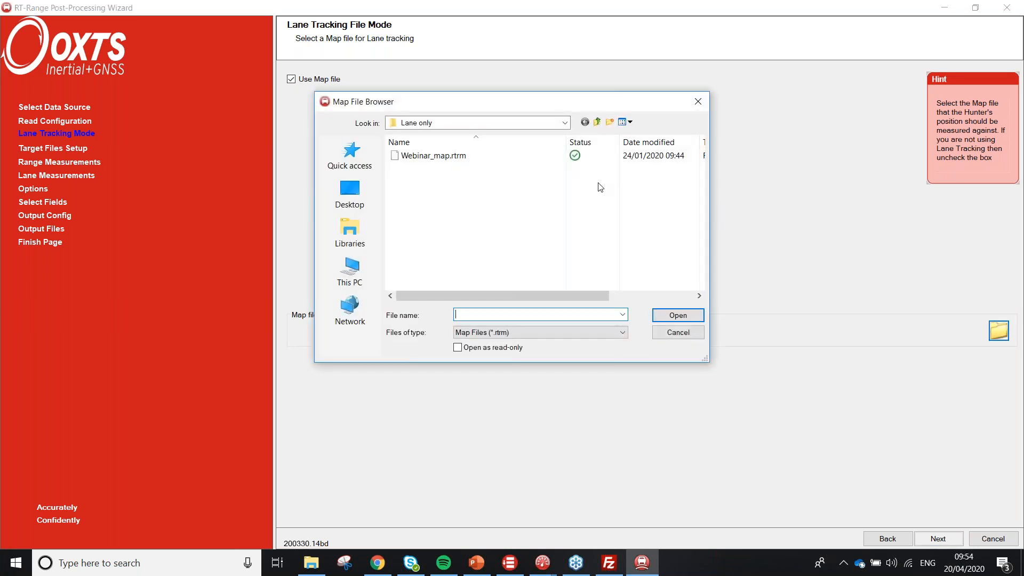
double_click(439, 156)
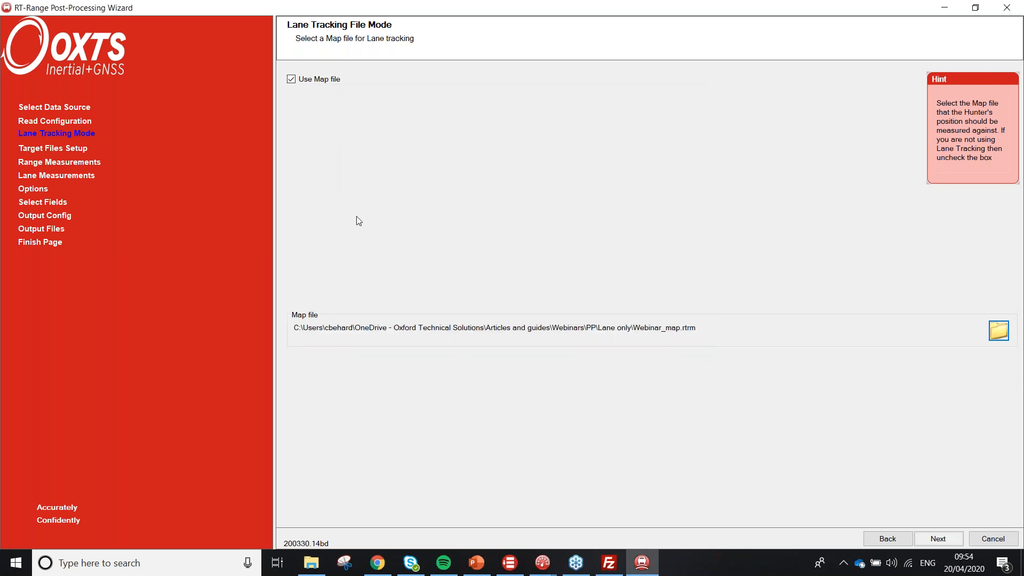
left_click(940, 540)
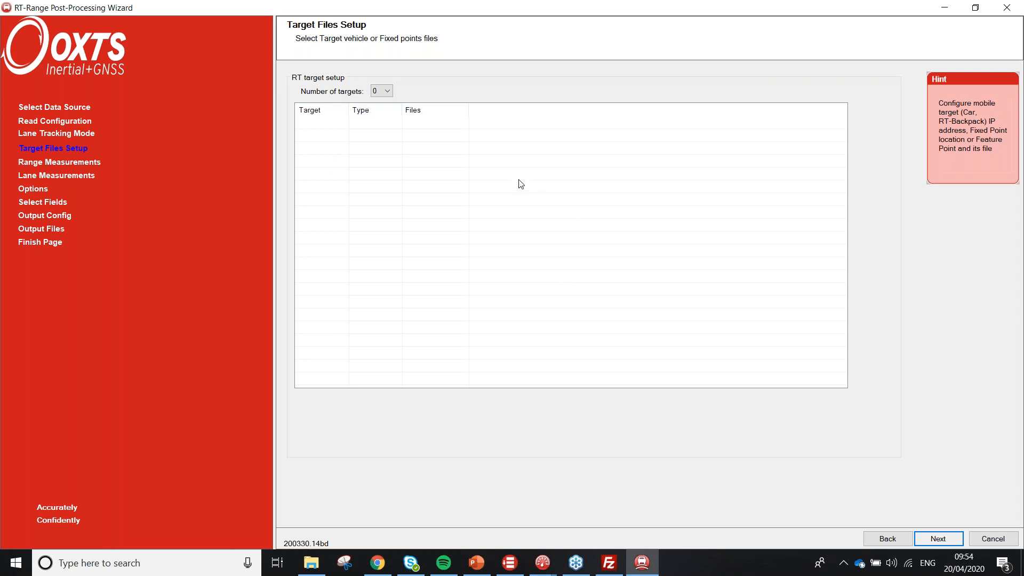
Step: Accept the existing target, range measurement, lane measurement and calculation option settings, proceeding to the output field selection
left_click(939, 539)
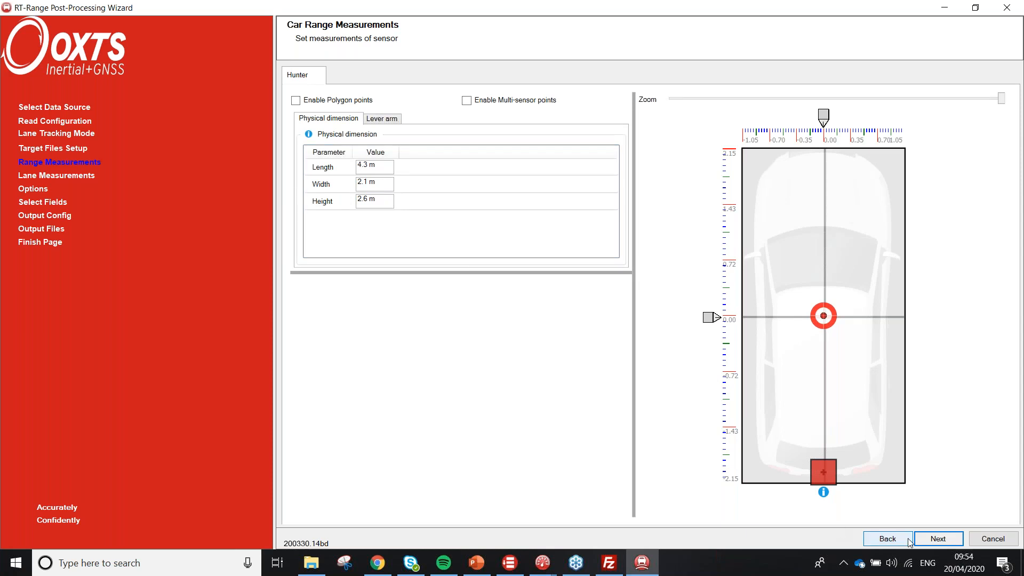
left_click(936, 540)
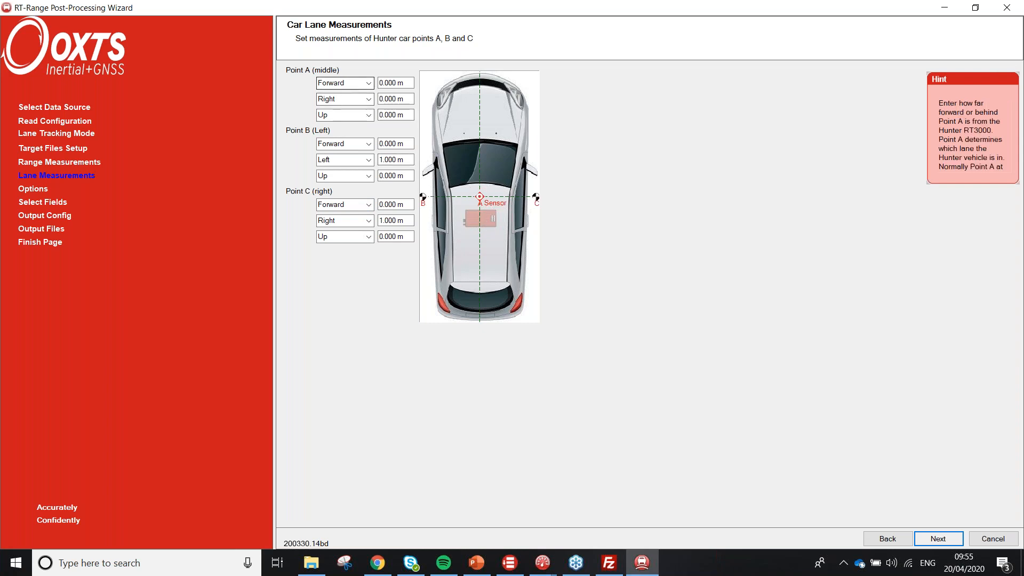
left_click(938, 539)
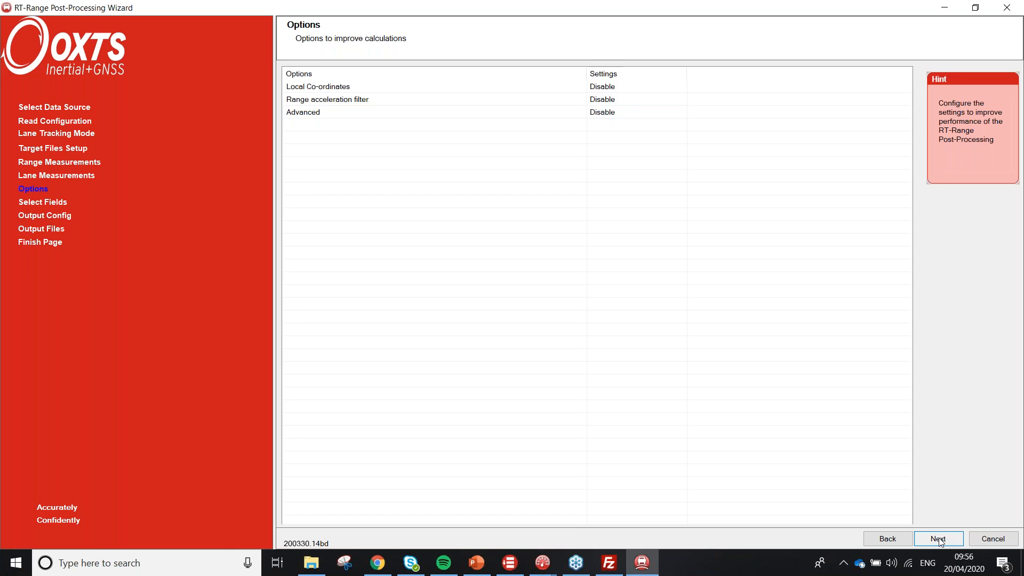
left_click(939, 539)
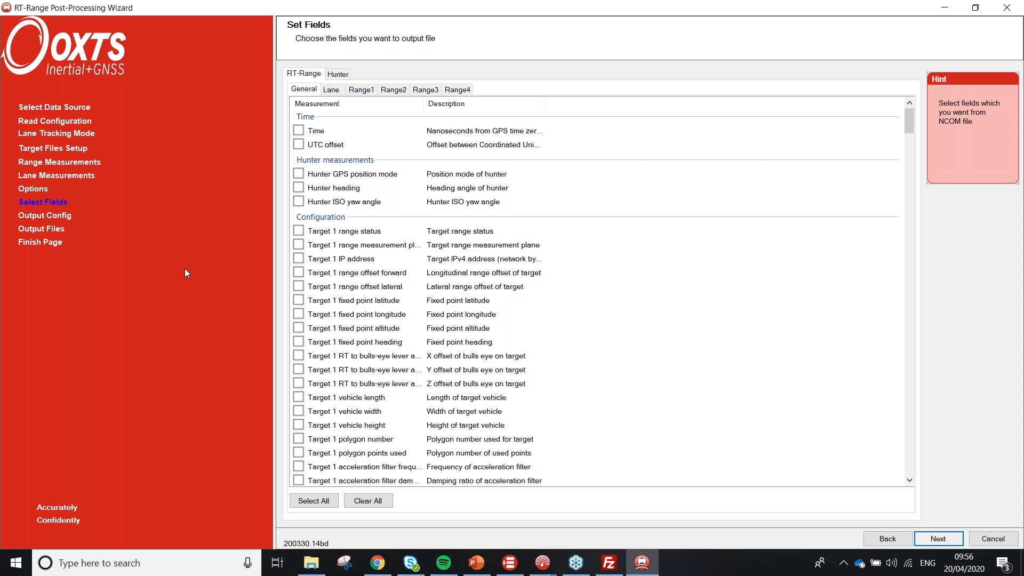
Step: Output Hunter distance along line 1, plus lateral distances from A and B to line on left of A and from C to line on right of A
left_click(331, 90)
left_click(299, 131)
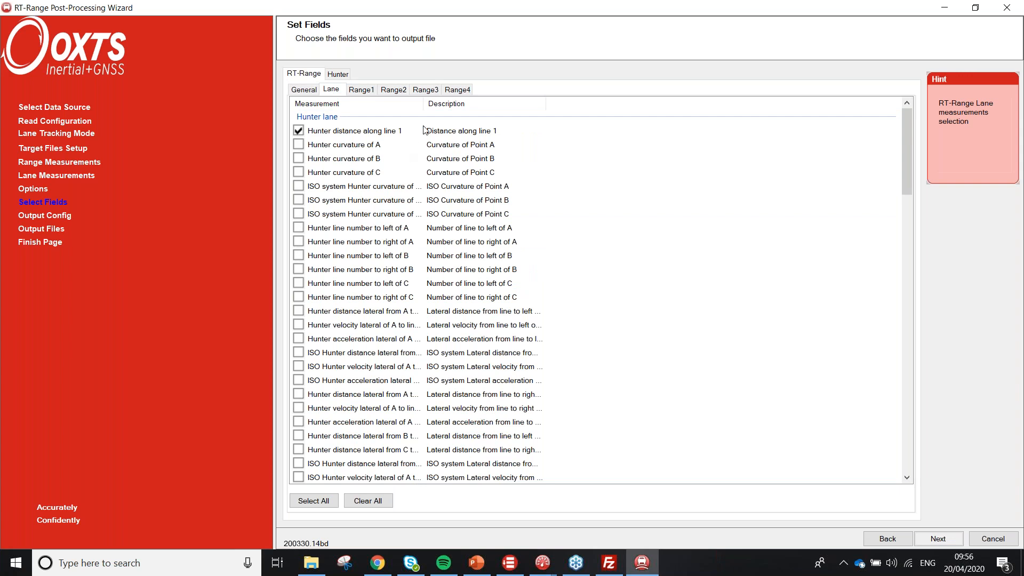
left_click_drag(426, 105, 525, 106)
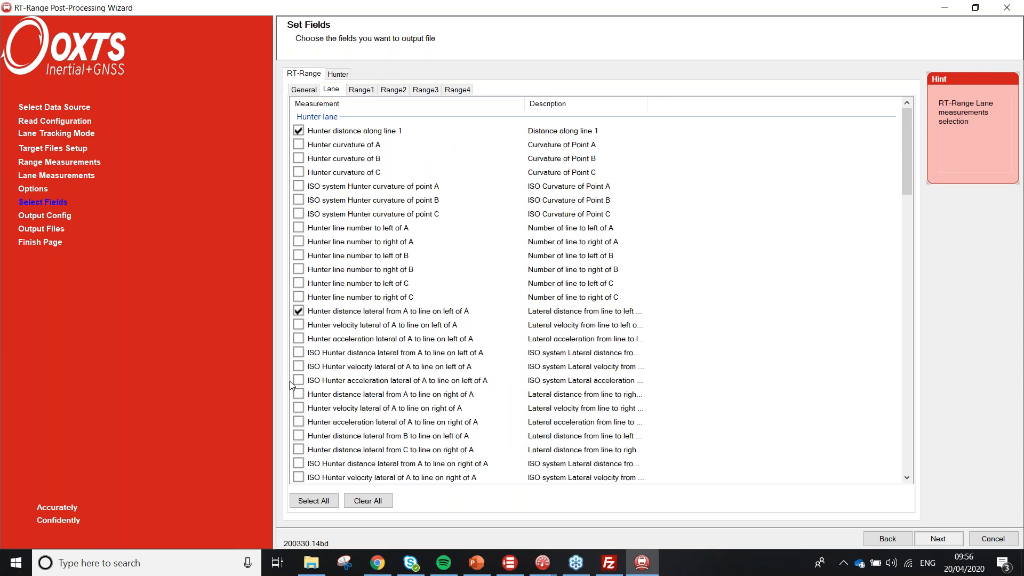
left_click(299, 434)
left_click(299, 450)
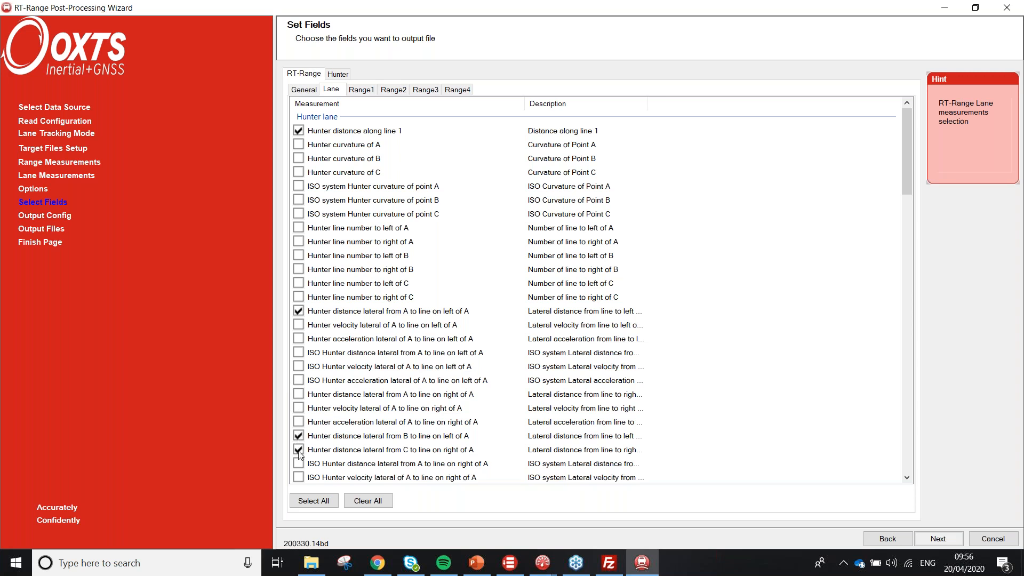
left_click(925, 544)
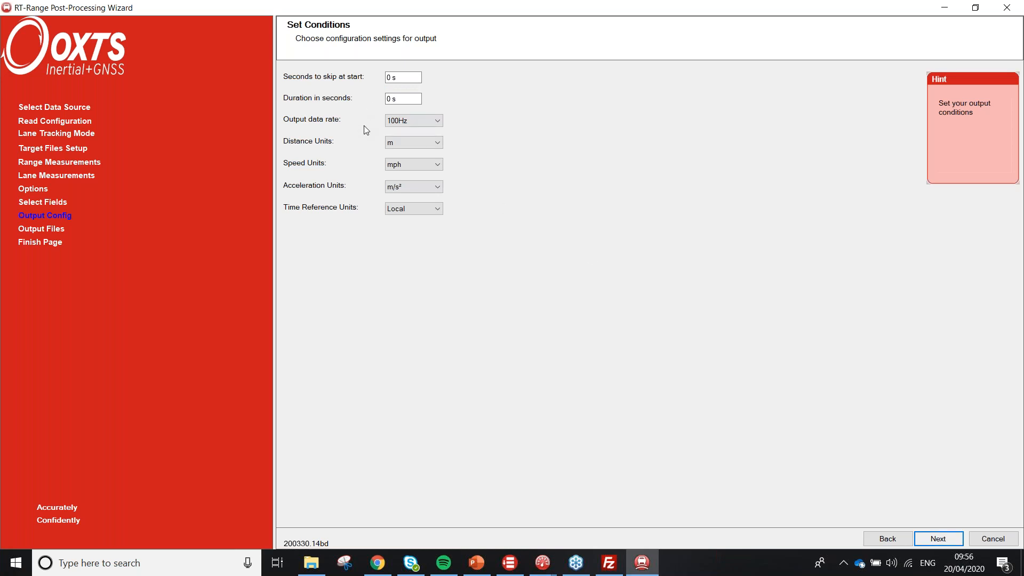
Step: Keep the existing output conditions and export the results to the main output file Webinar_map.csv
left_click(393, 77)
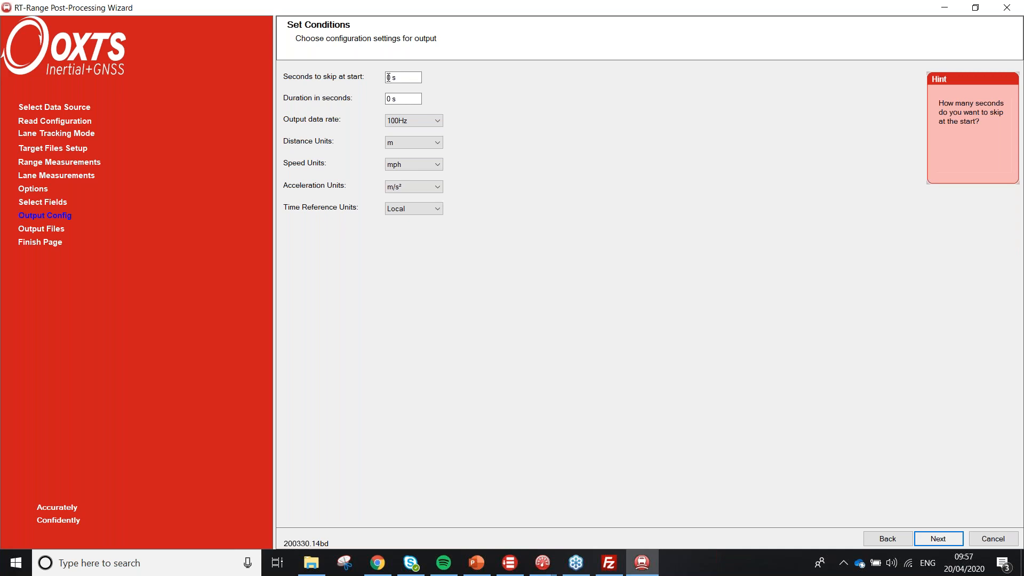
left_click(398, 120)
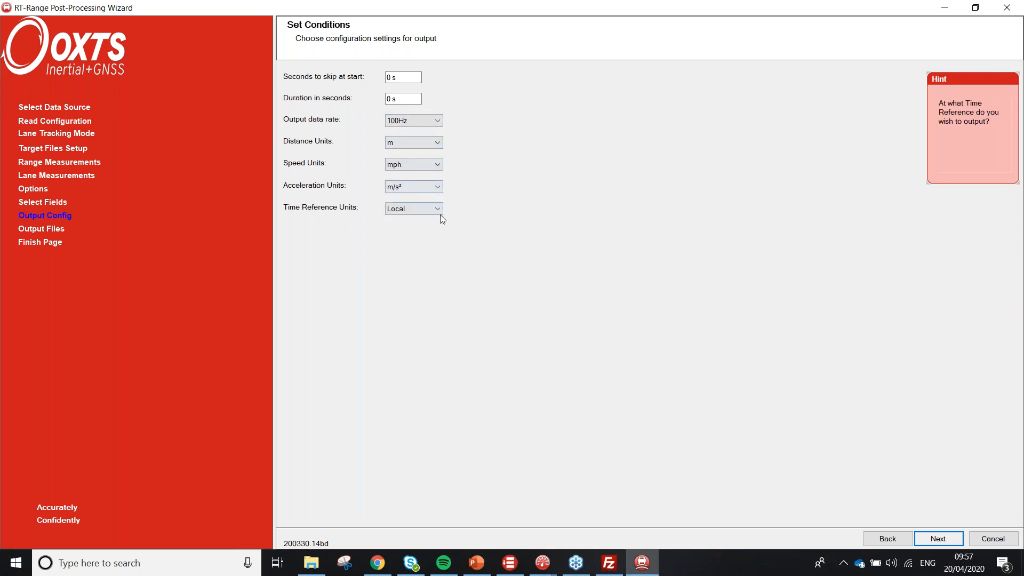
left_click(938, 539)
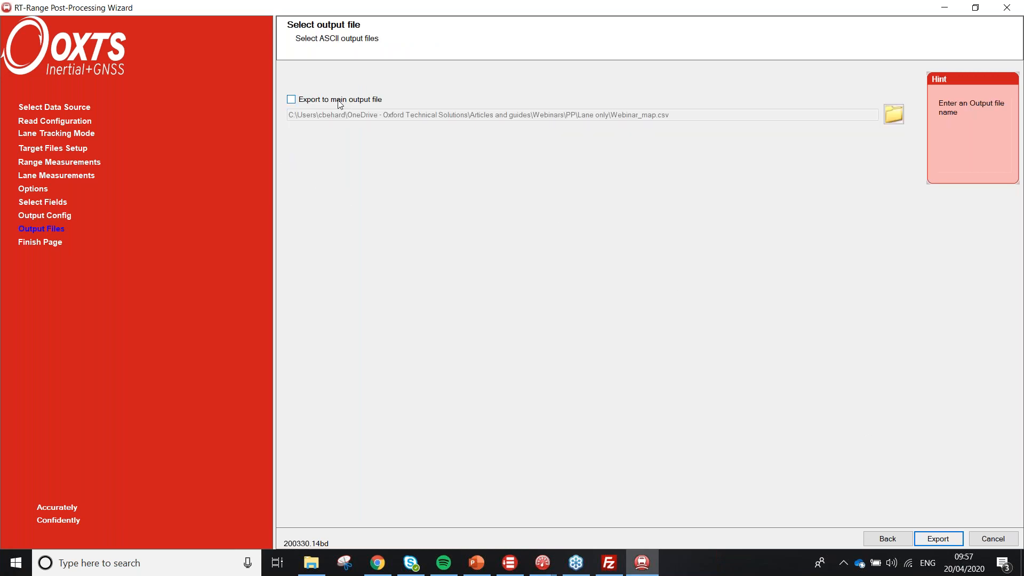
left_click(292, 99)
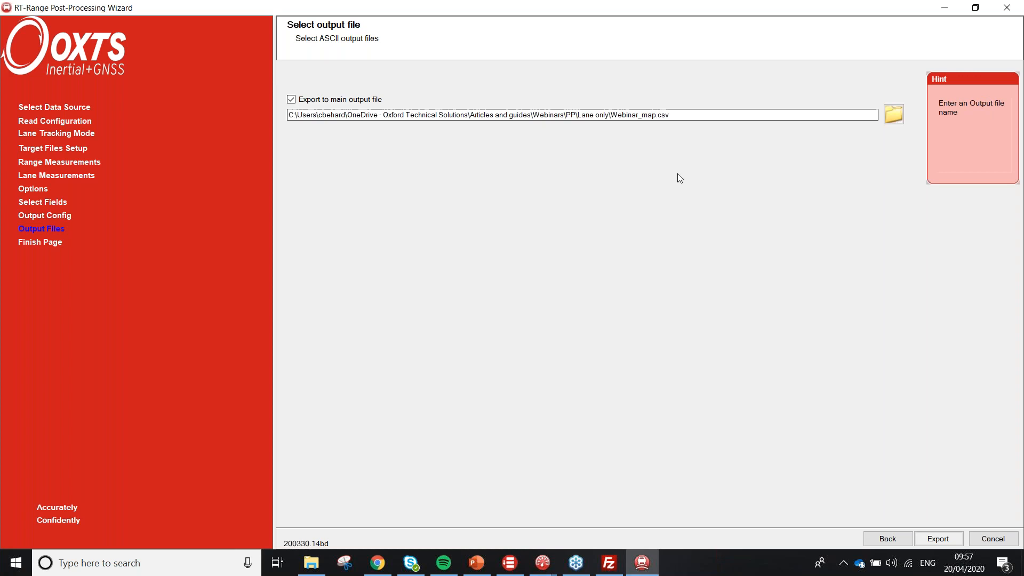
left_click(937, 540)
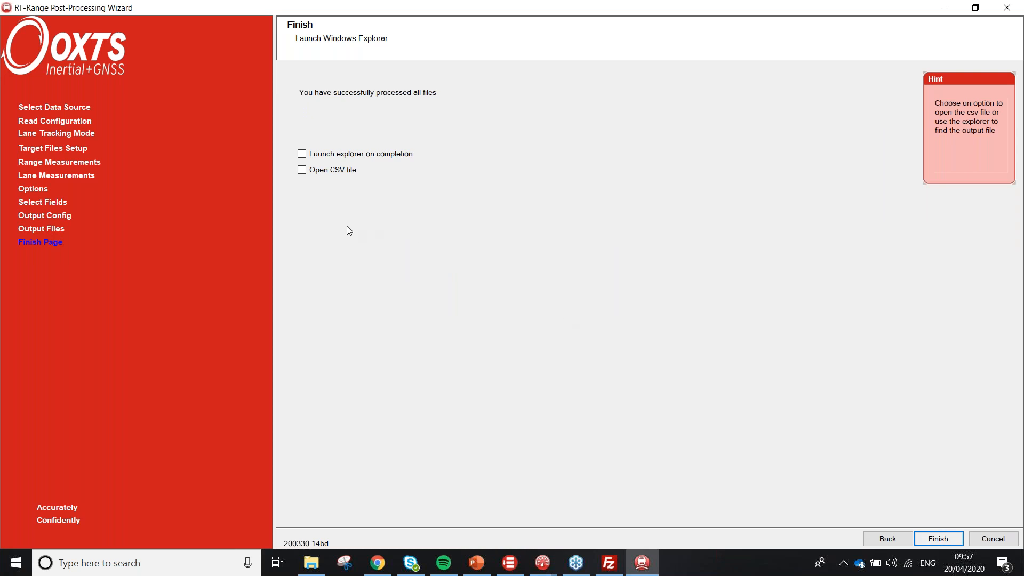
Step: Finish the wizard with the exported CSV file opened, look through its rows in Excel and close it
left_click(302, 169)
left_click(940, 539)
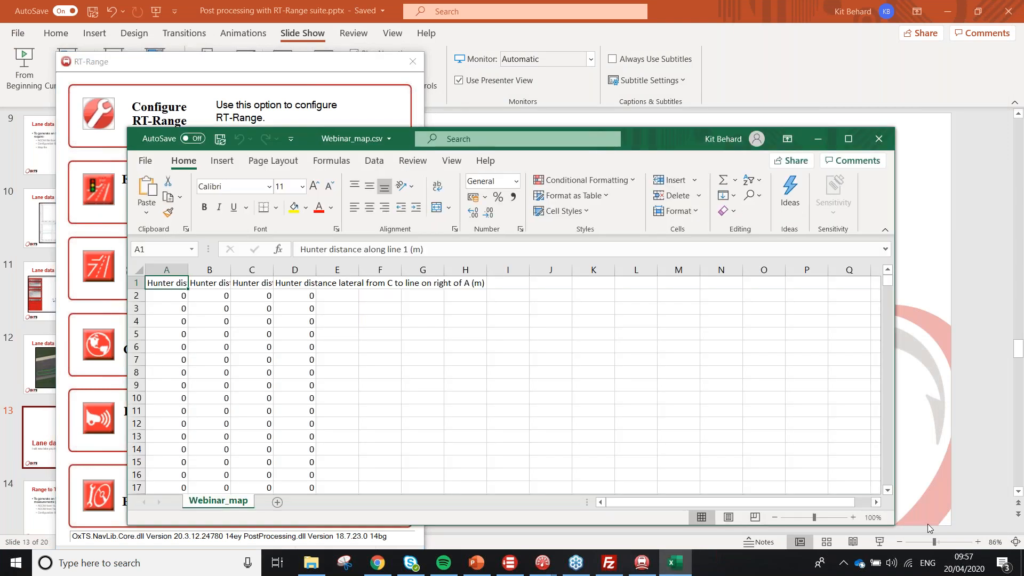
left_click_drag(889, 284, 894, 296)
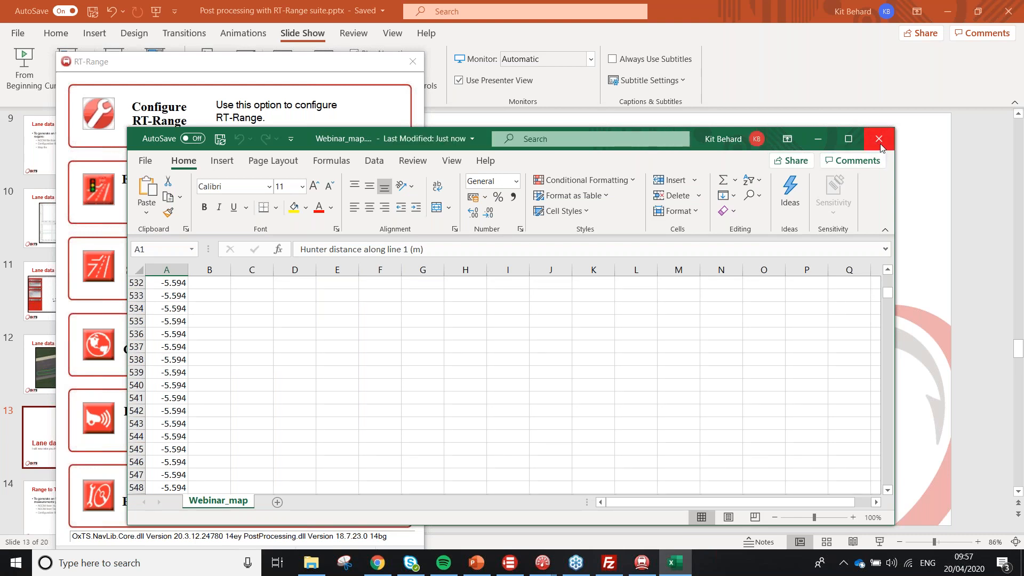
left_click(842, 137)
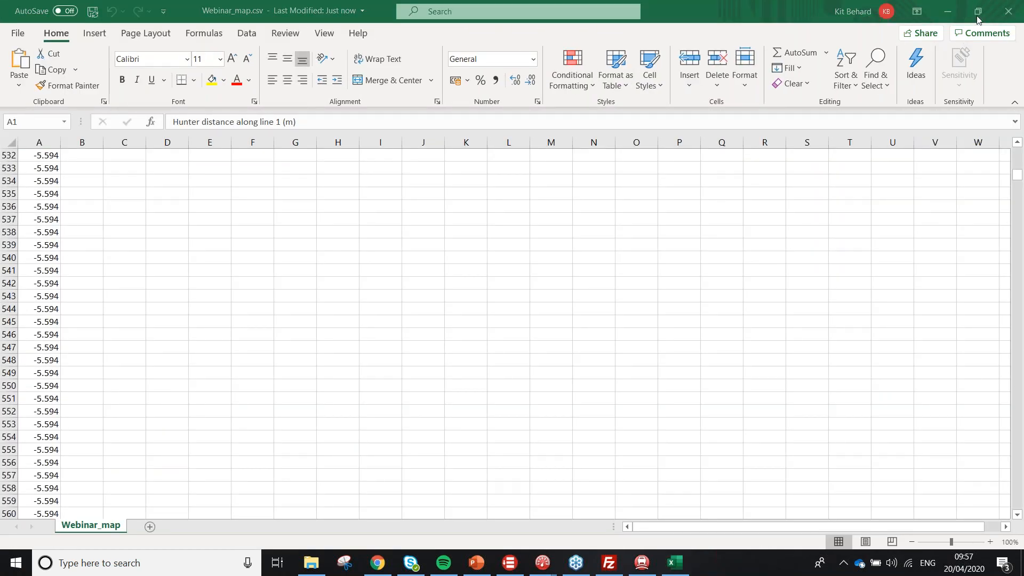
left_click(1017, 6)
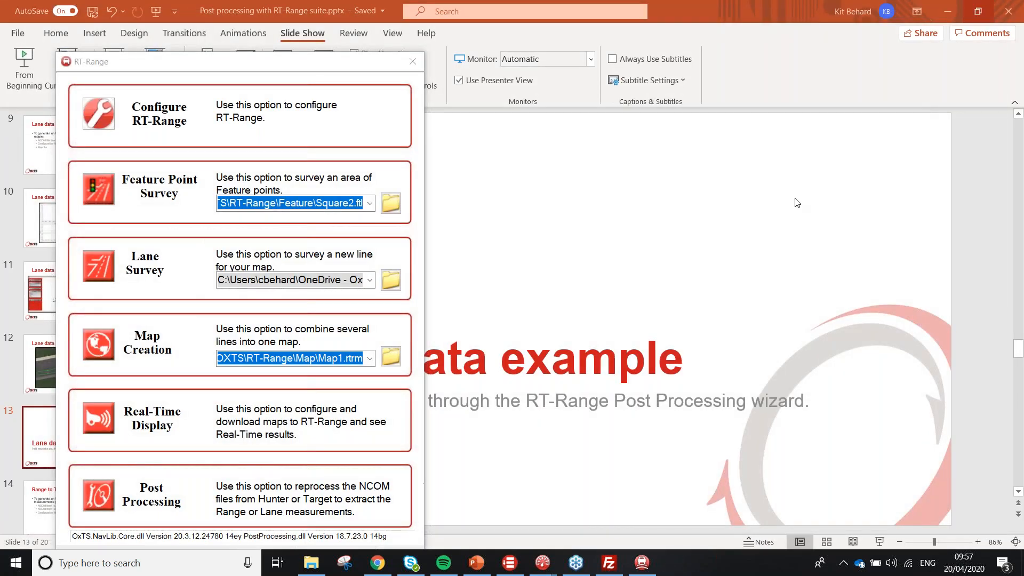
Step: Switch to PowerPoint, start the slide show from the current slide and advance to the Range to Target(s) data slide
left_click(599, 263)
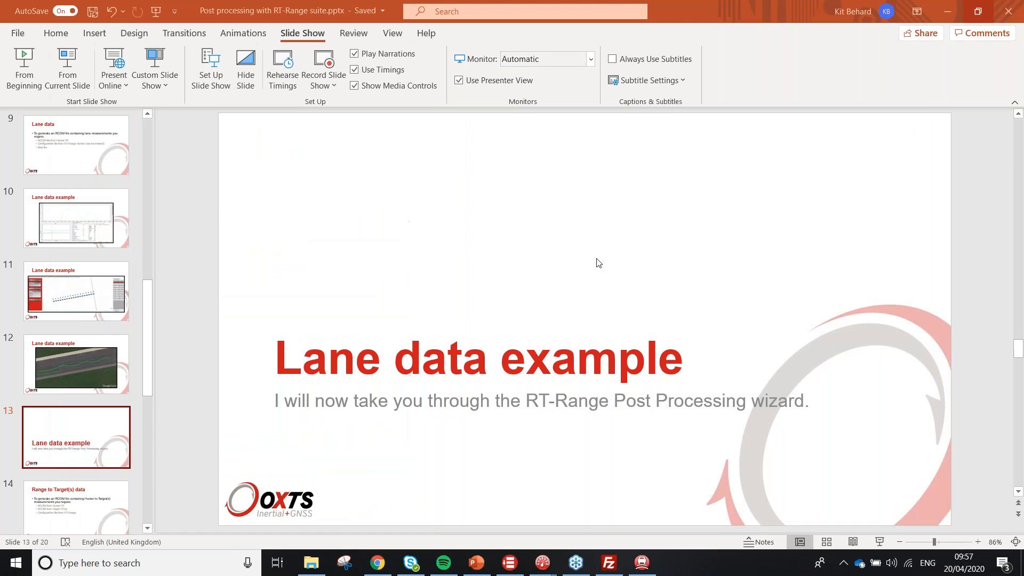
left_click(67, 58)
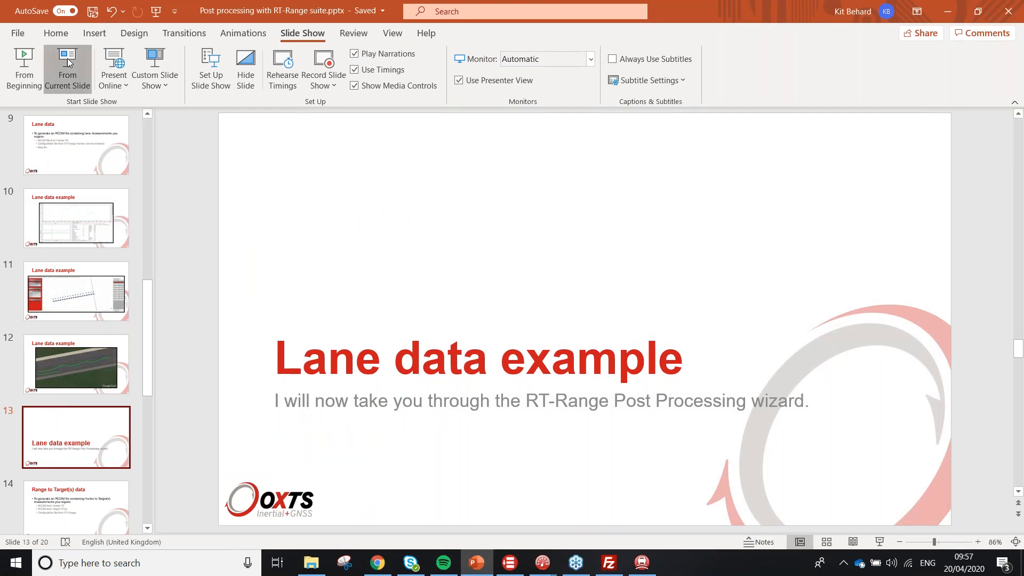
left_click(255, 281)
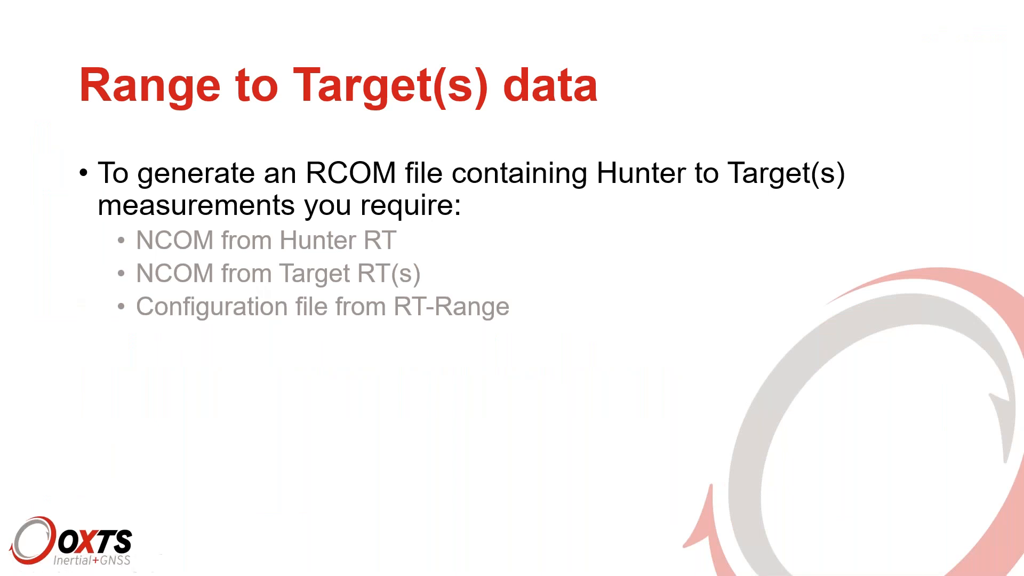
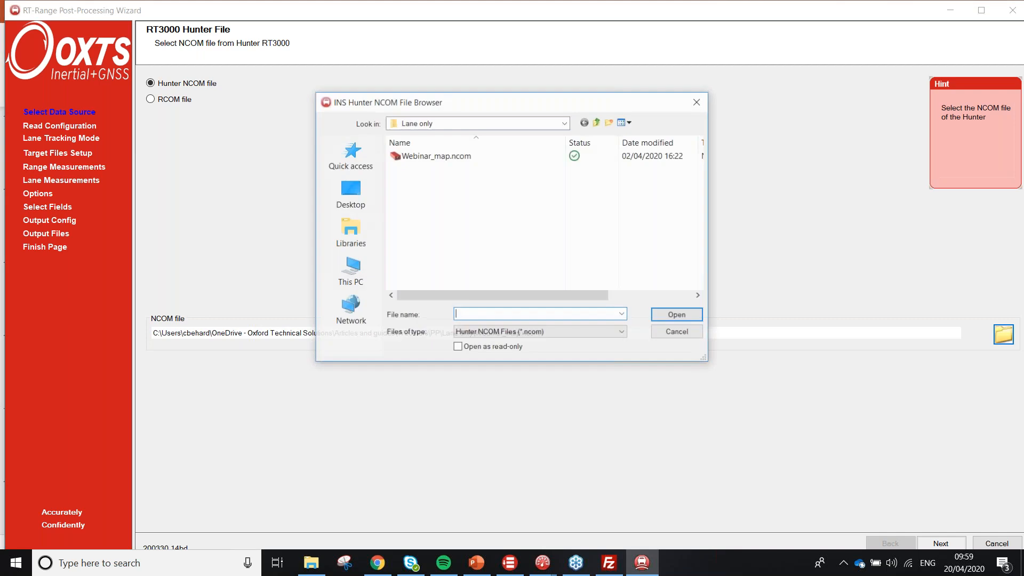
Step: Select Hunter.ncom from the Hunter and Targets folder as the Hunter NCOM file and continue to the configuration settings
left_click(597, 122)
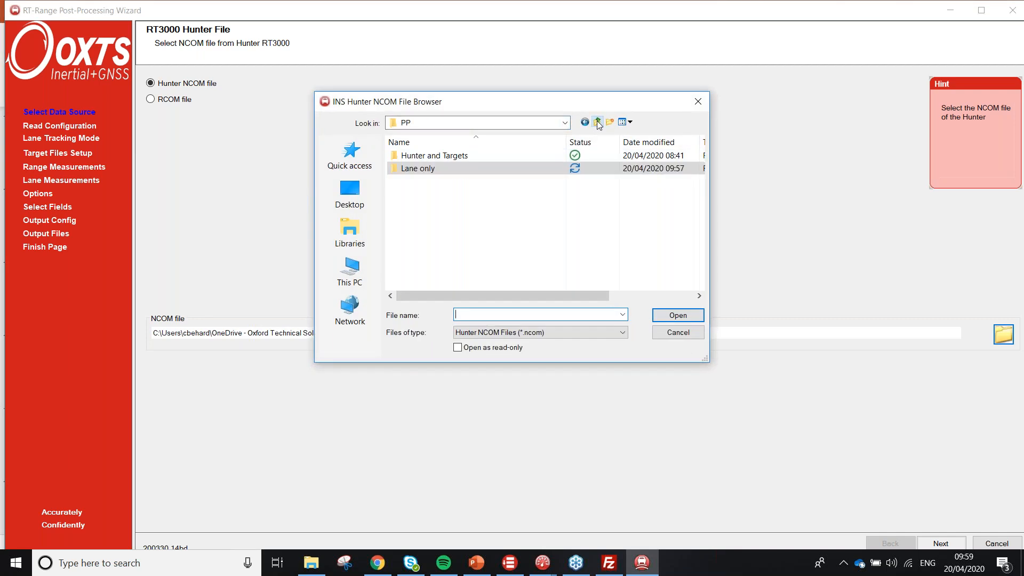
double_click(500, 153)
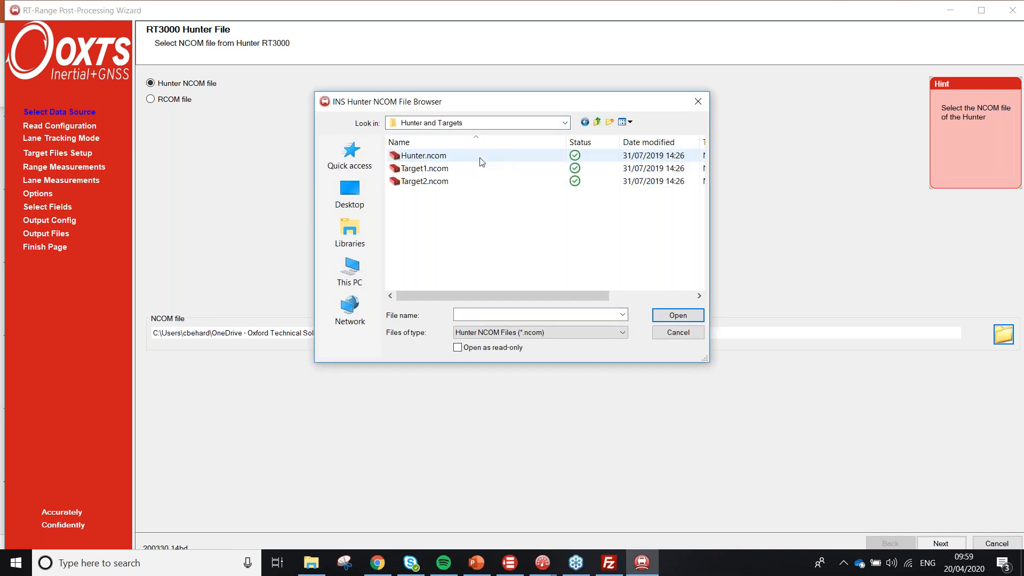
double_click(482, 161)
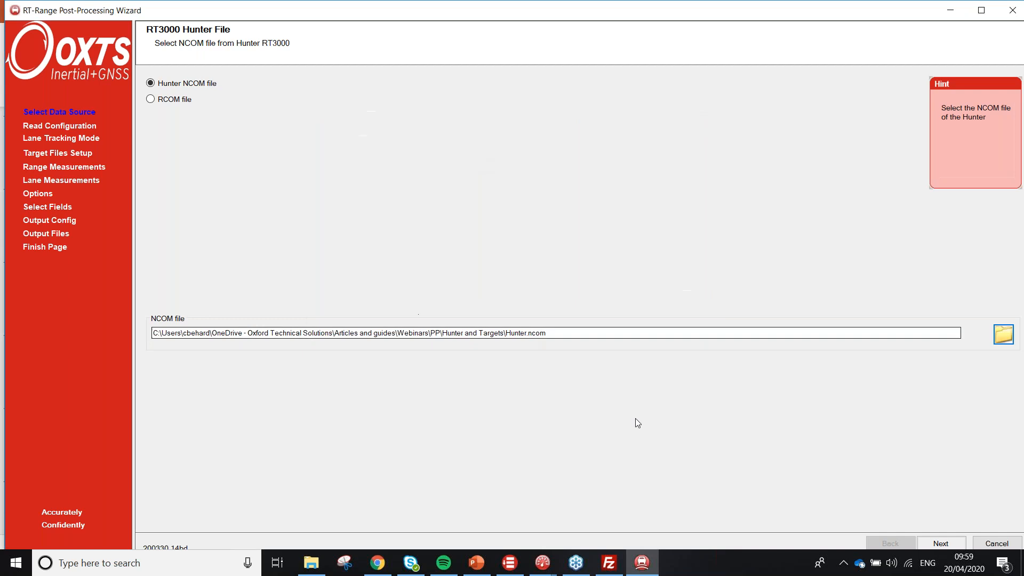
left_click(941, 543)
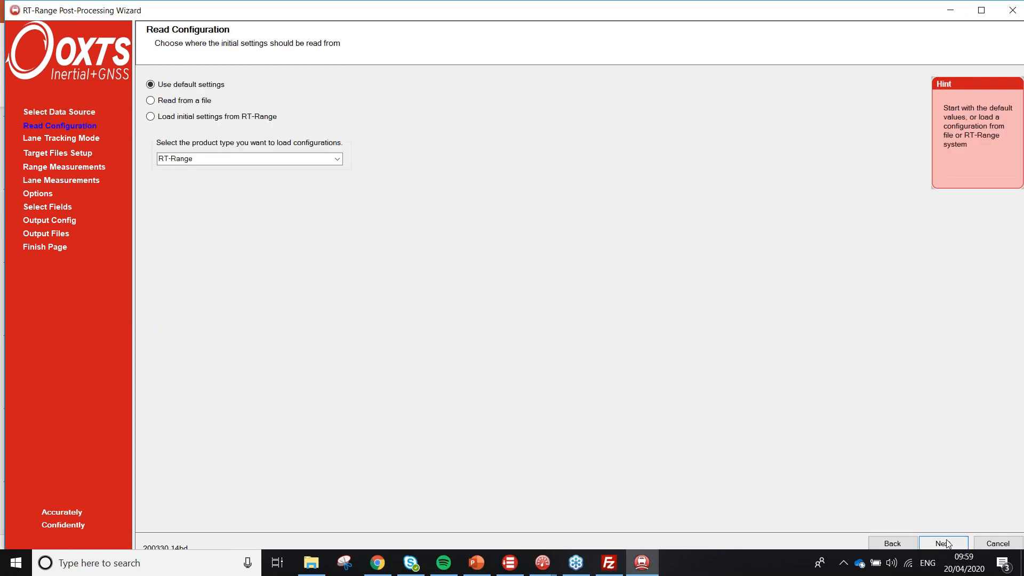
Step: Read the RT3000 v.3 Hunter settings from mobile.rng in the Hunter and Targets folder, and turn off the lane tracking map file
left_click(169, 101)
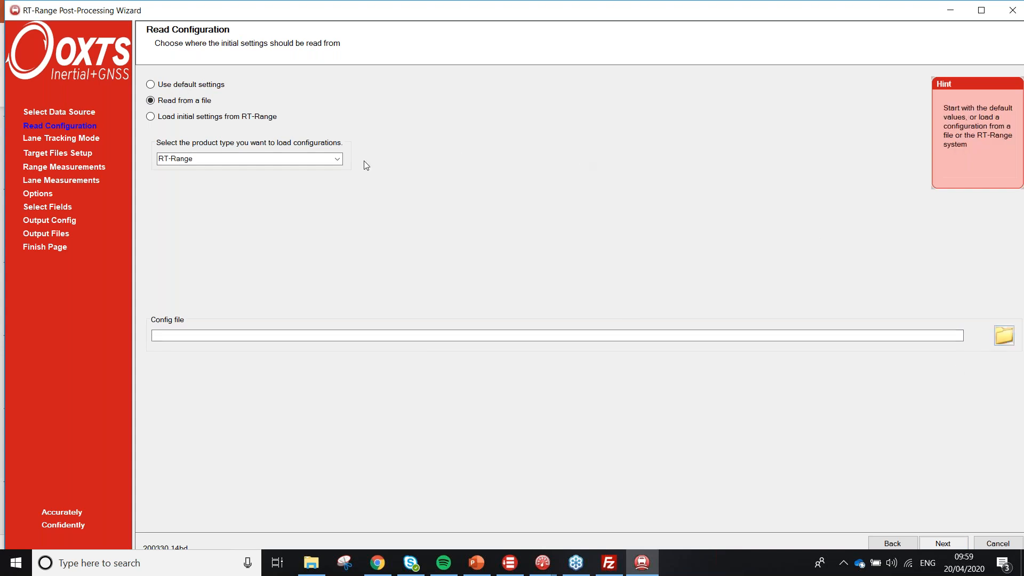
left_click(343, 163)
left_click(295, 178)
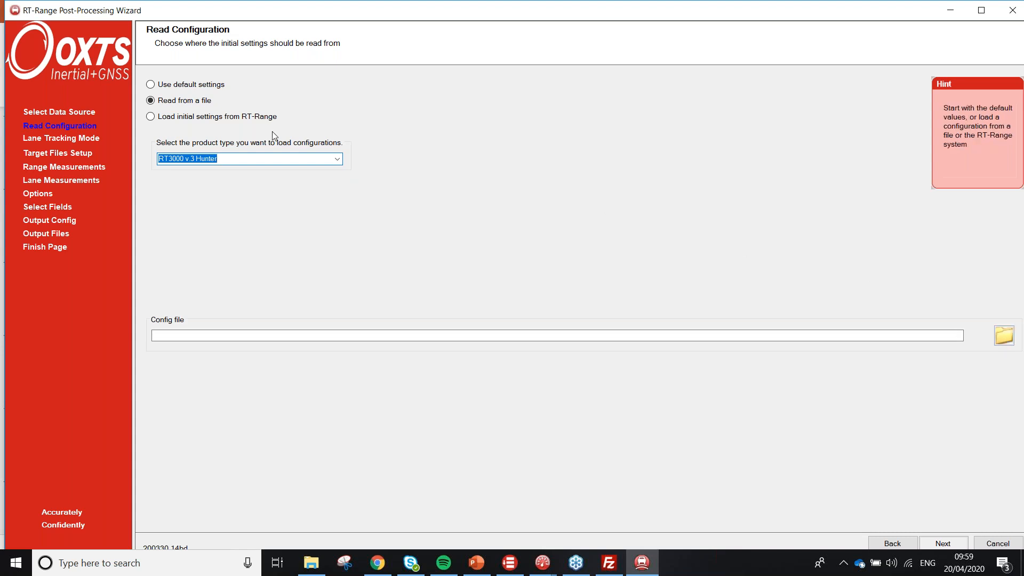
left_click(1003, 336)
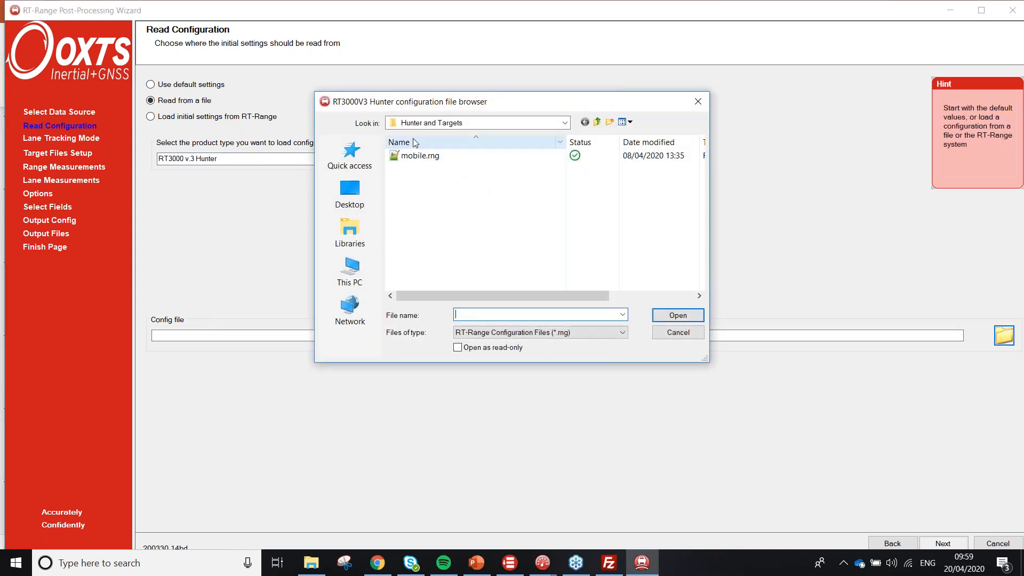
left_click(416, 155)
double_click(416, 154)
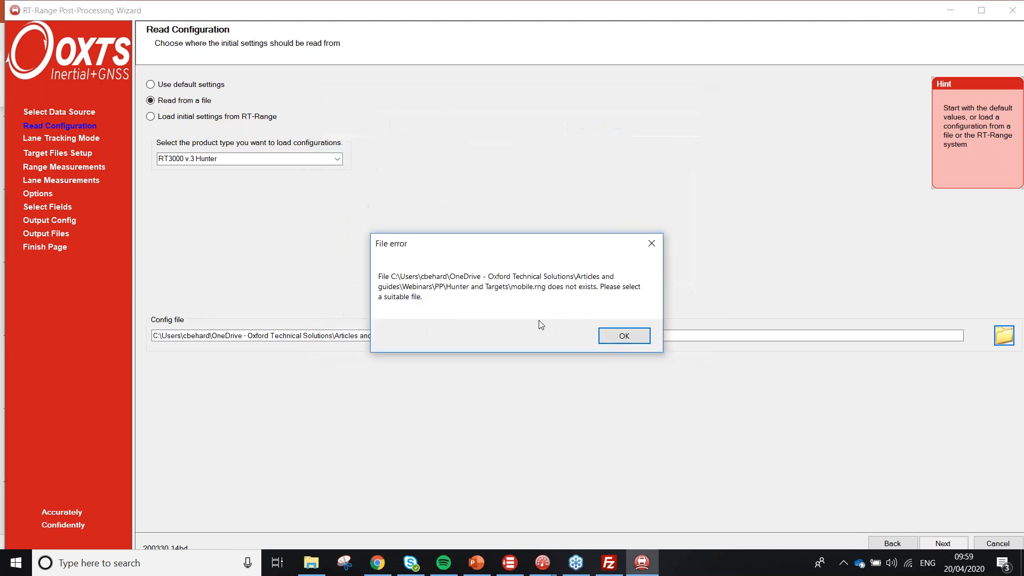
left_click(618, 336)
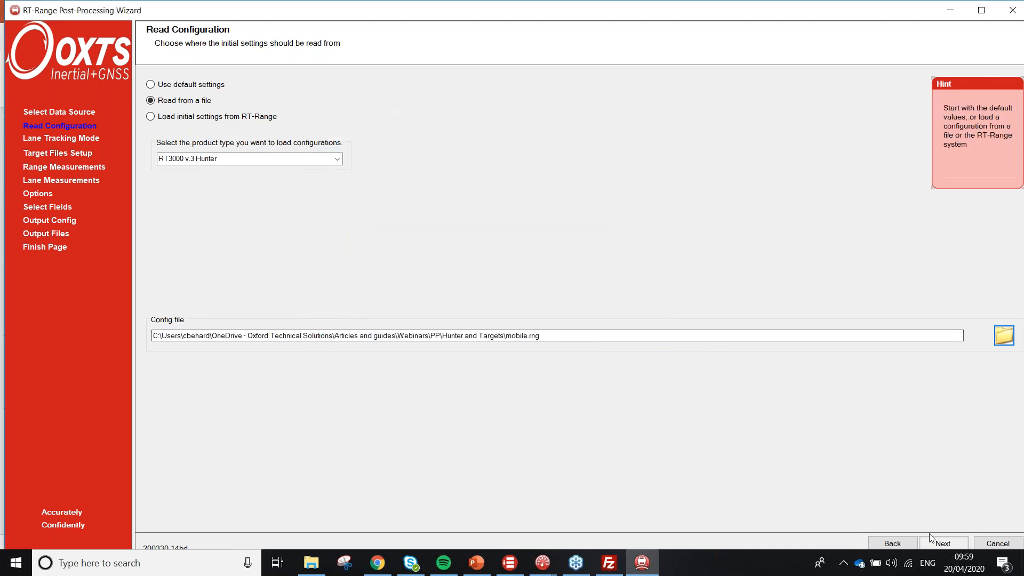
left_click(944, 543)
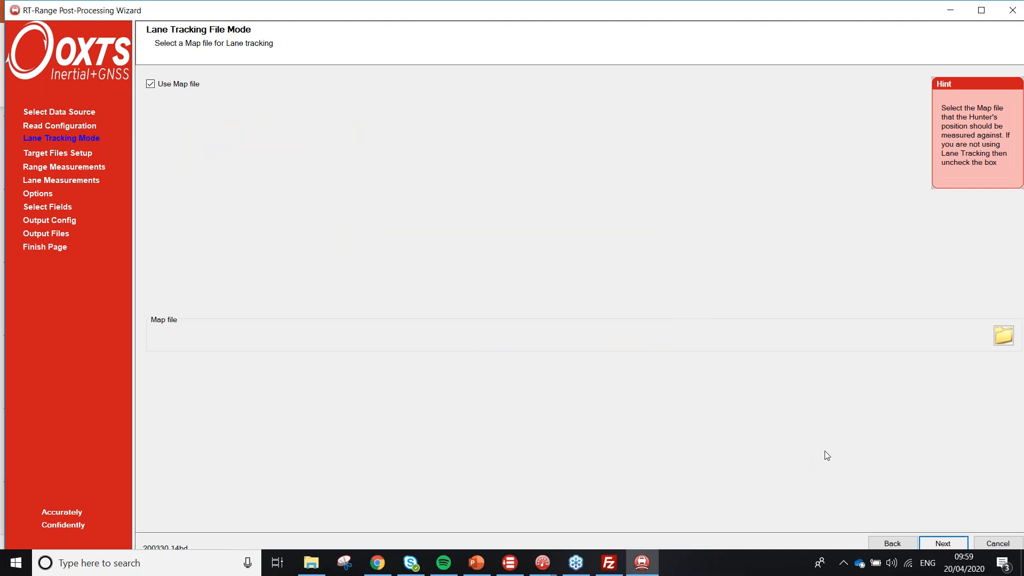
left_click(152, 85)
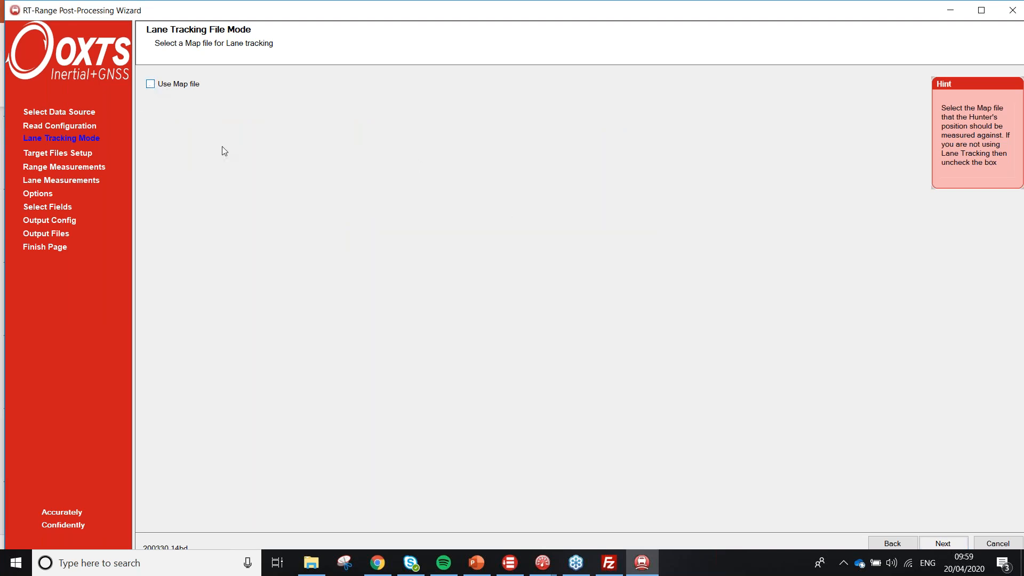
left_click(940, 543)
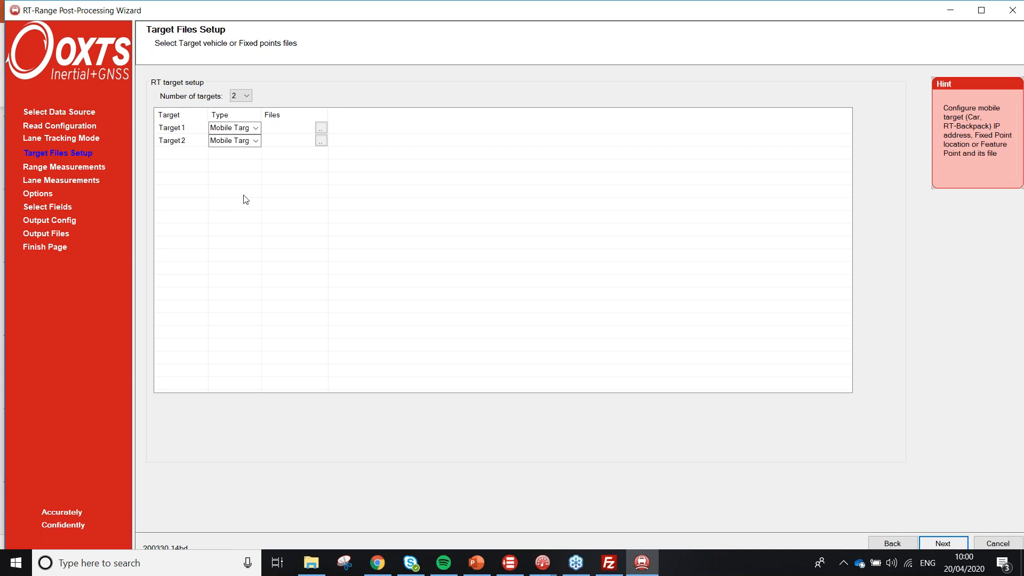
Step: Assign Target1.ncom and Target2.ncom from the Hunter and Targets folder to mobile targets 1 and 2
left_click(320, 128)
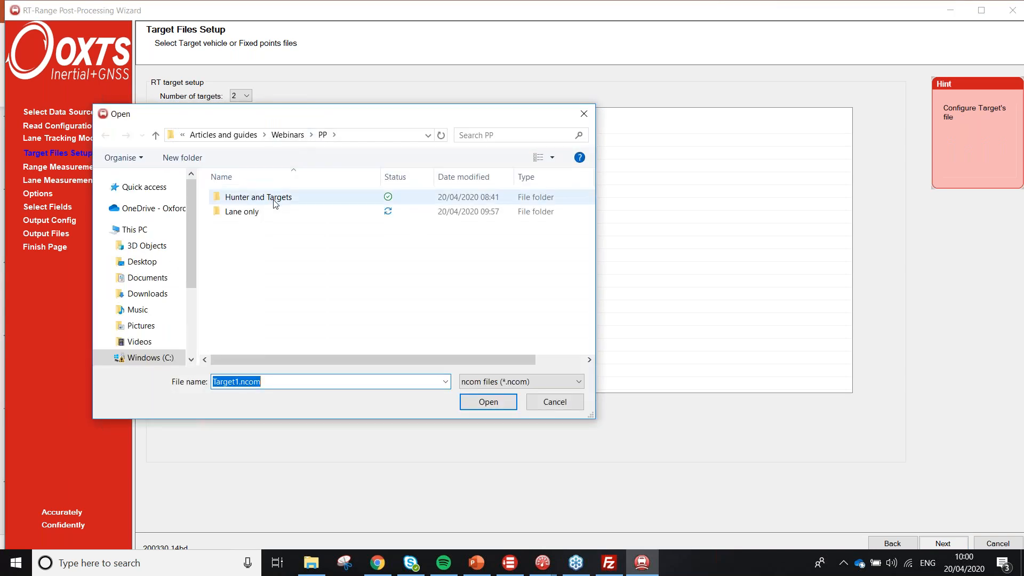
double_click(274, 204)
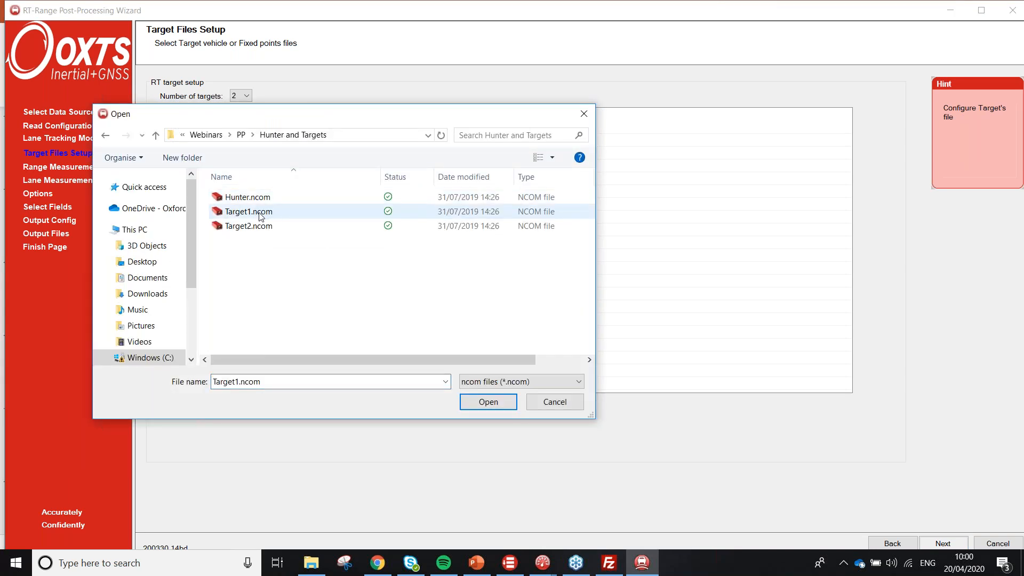
double_click(261, 213)
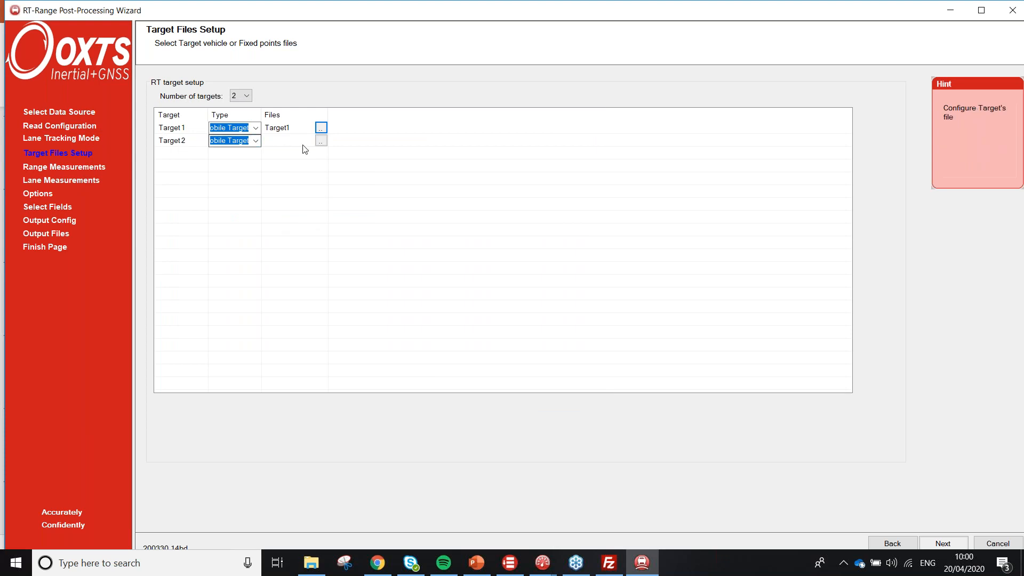
left_click(323, 142)
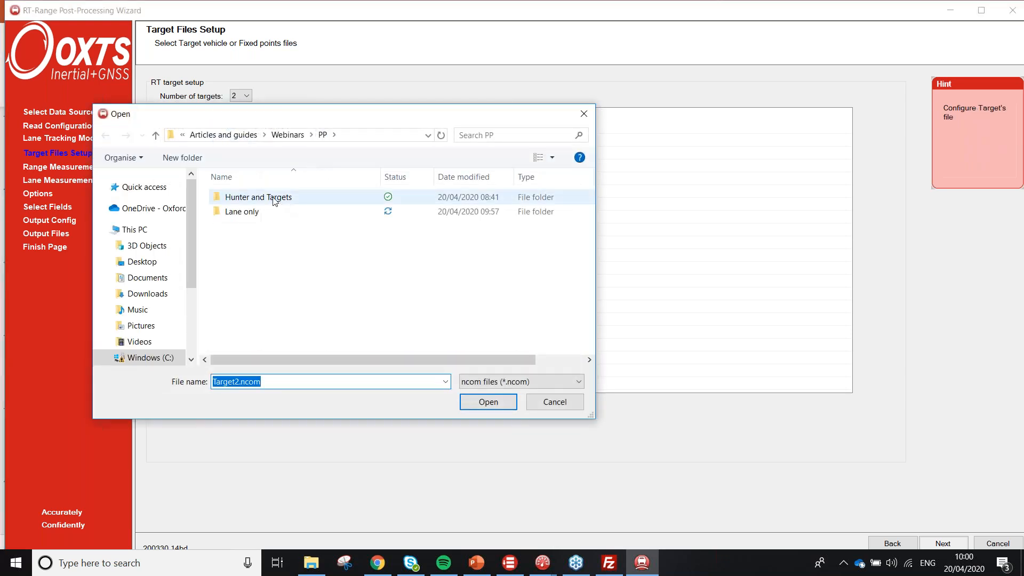
double_click(274, 200)
left_click(249, 229)
double_click(249, 228)
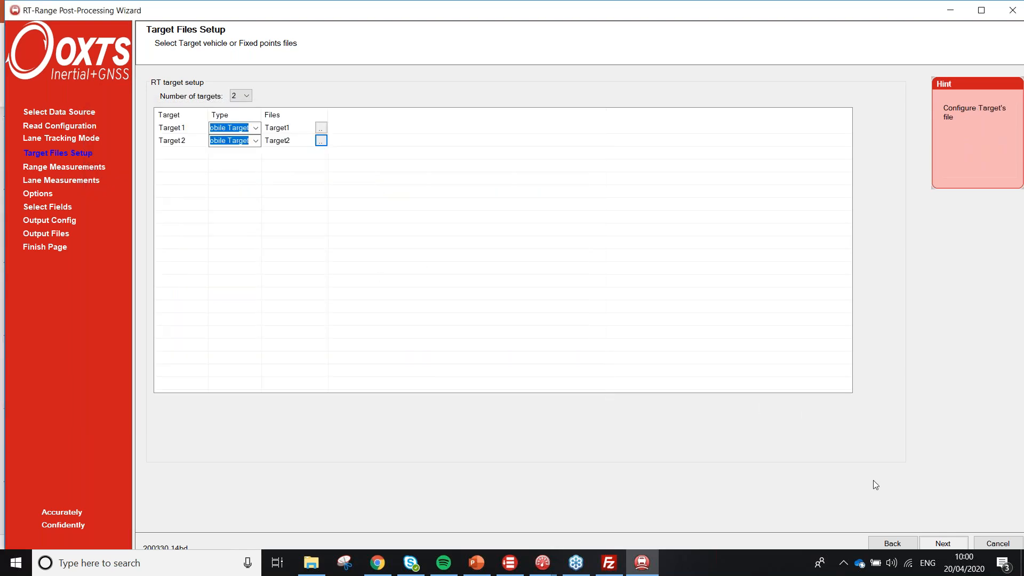
left_click(942, 544)
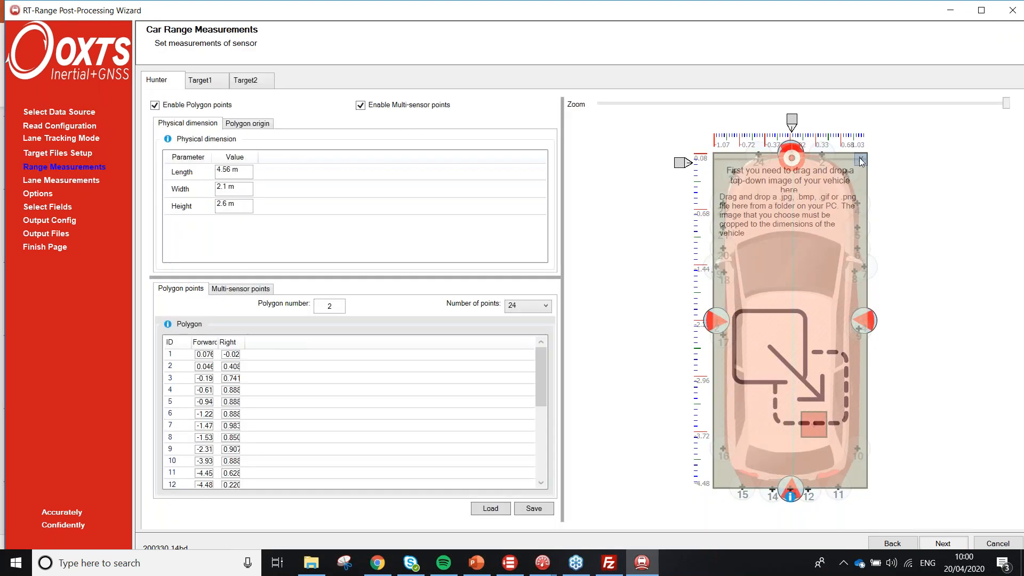
Step: Dismiss the Hunter's vehicle image overlay, review the Target1 and Target2 range measurements, and continue with the existing calculation options
left_click(860, 159)
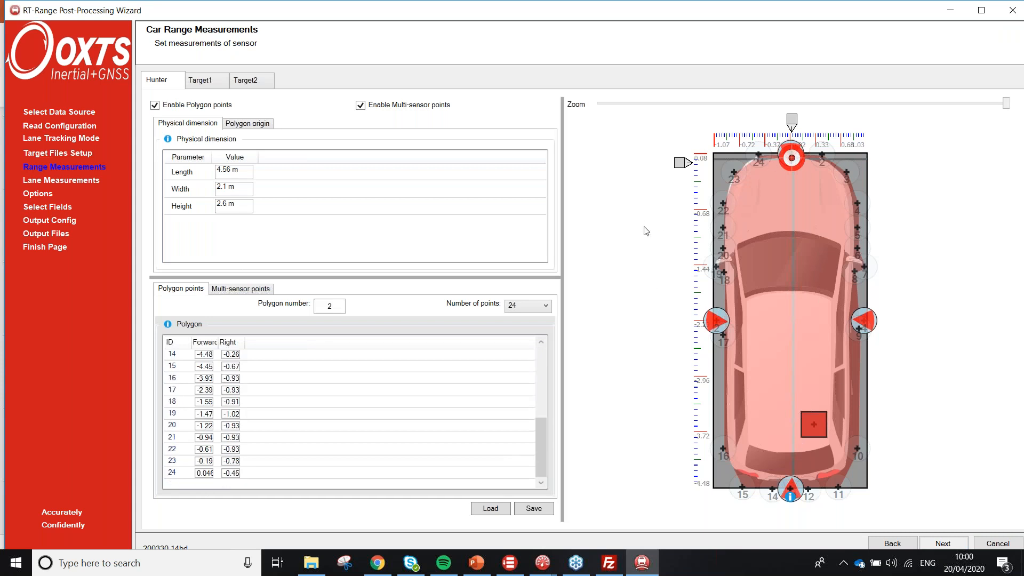
left_click(212, 92)
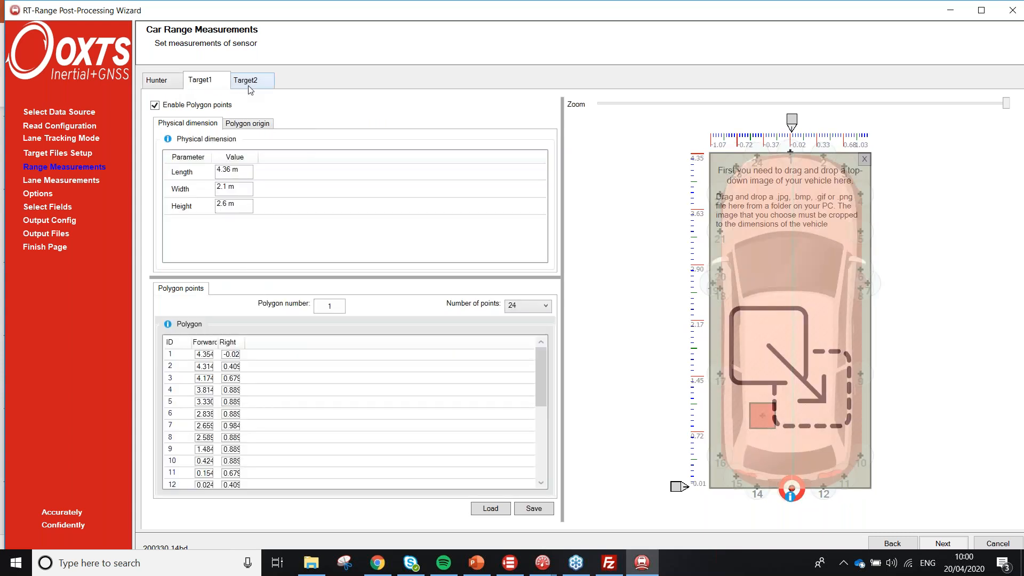
left_click(249, 85)
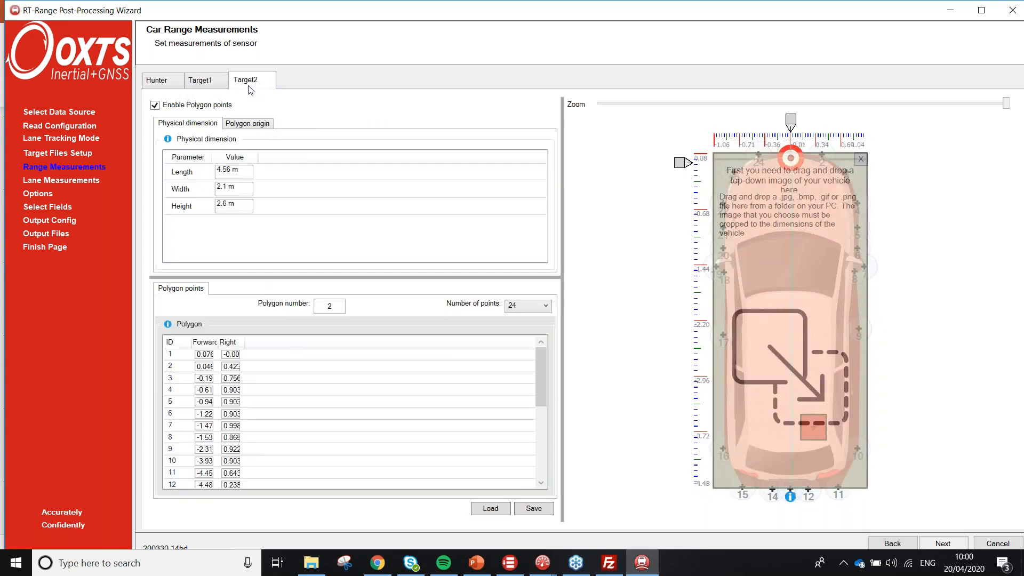
left_click(943, 543)
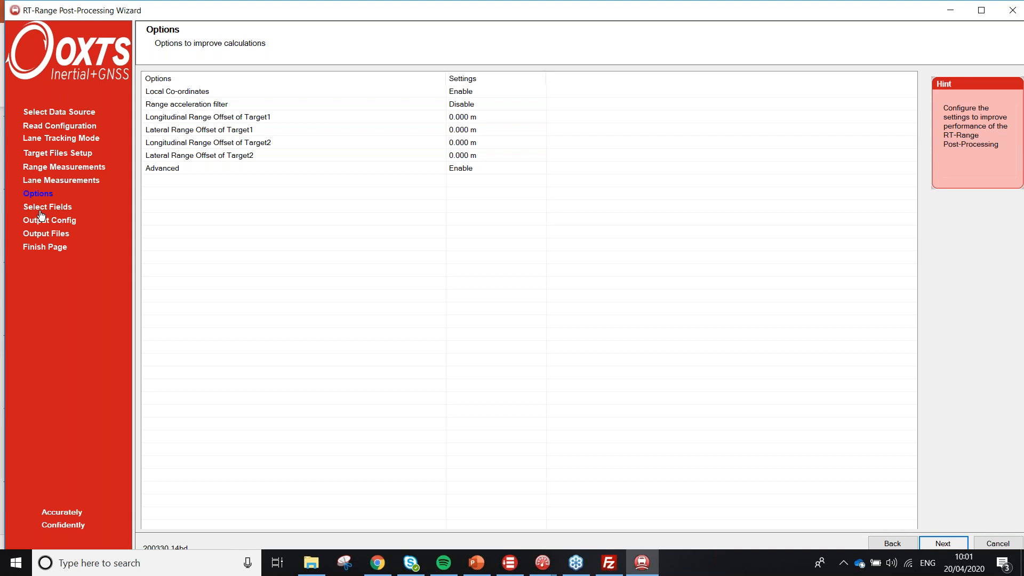
left_click(943, 543)
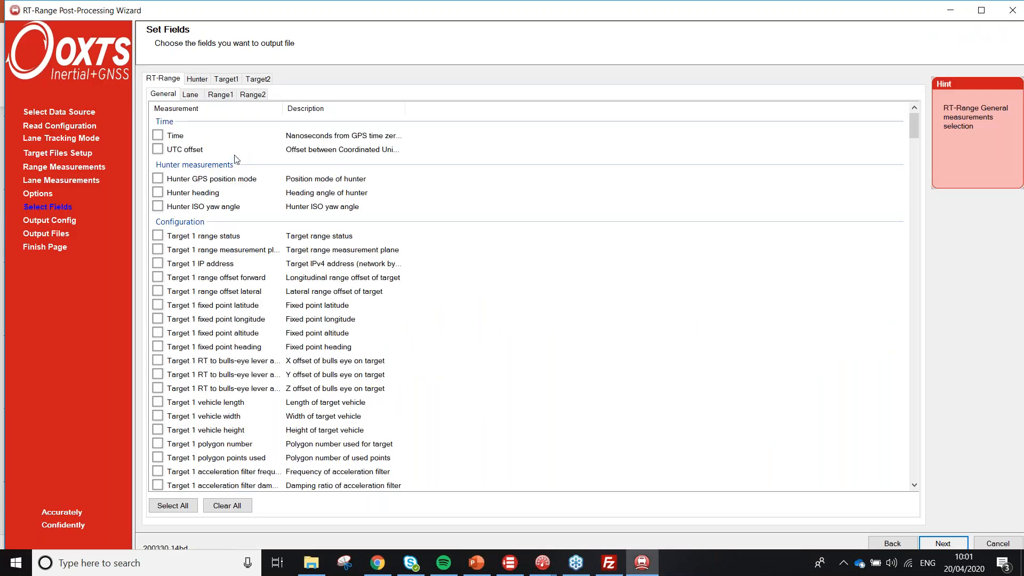
Step: Output the lateral, forward and horizontal ranges for Target 1 and Target 2, and clear all lane fields
left_click(218, 99)
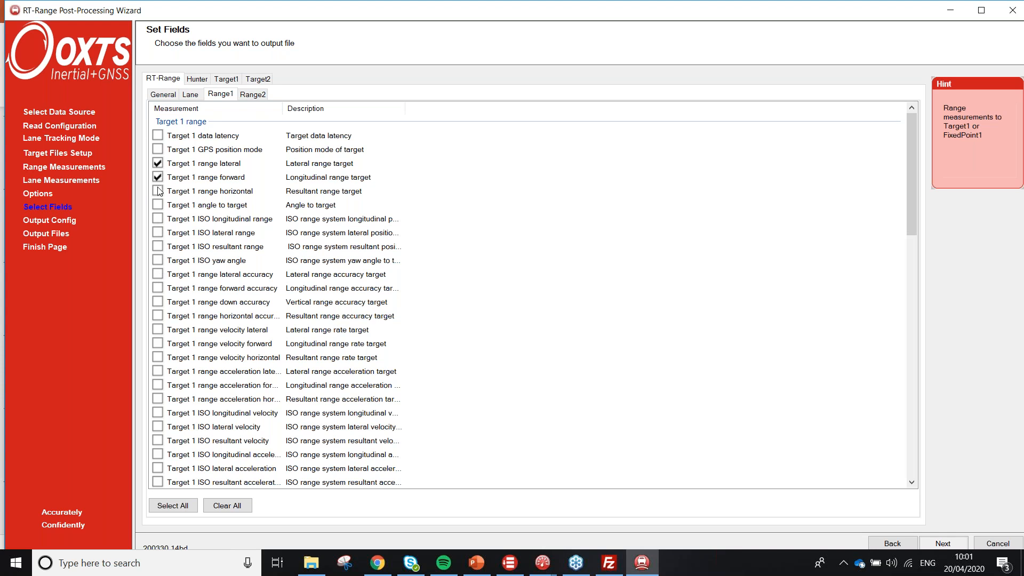
left_click(253, 95)
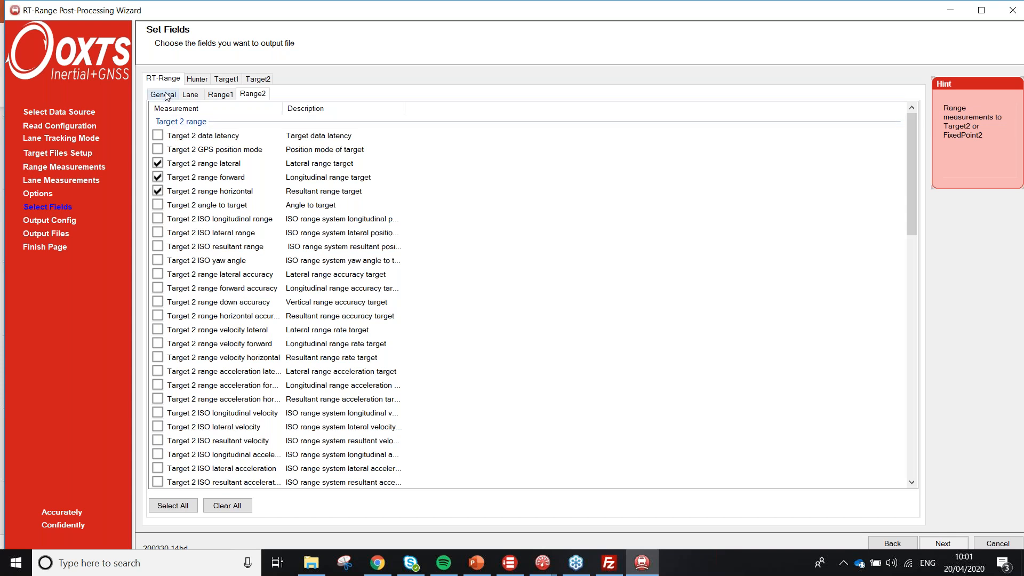
left_click(190, 94)
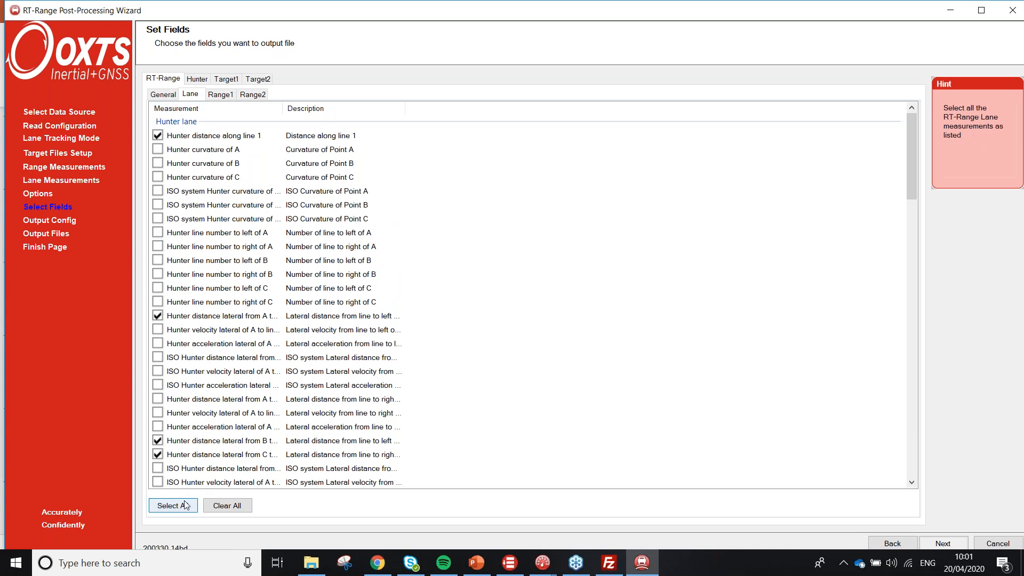
left_click(227, 506)
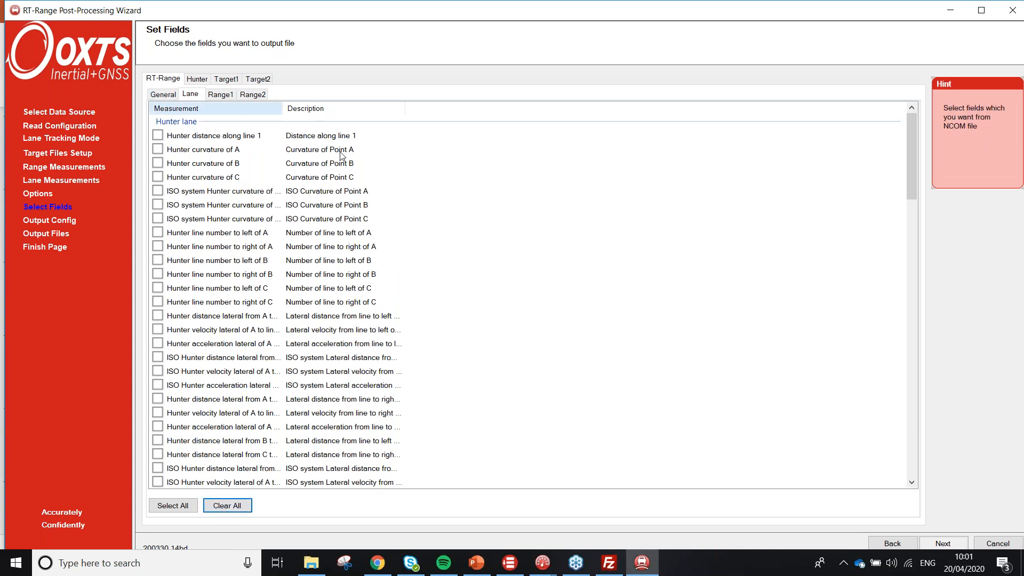
left_click(943, 544)
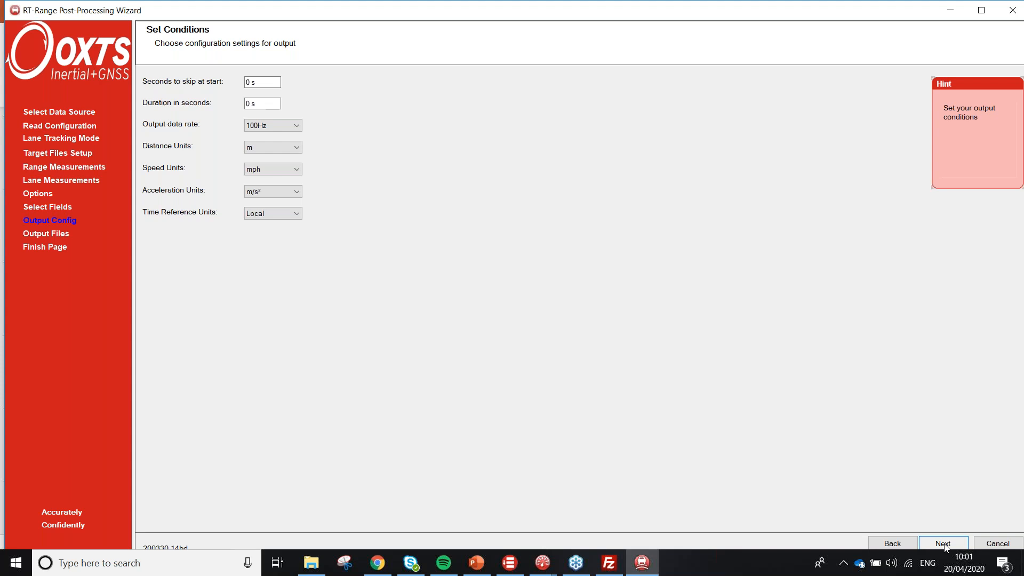
Step: Keep the existing output conditions and export the results to the main output file Hunter.csv
left_click(943, 544)
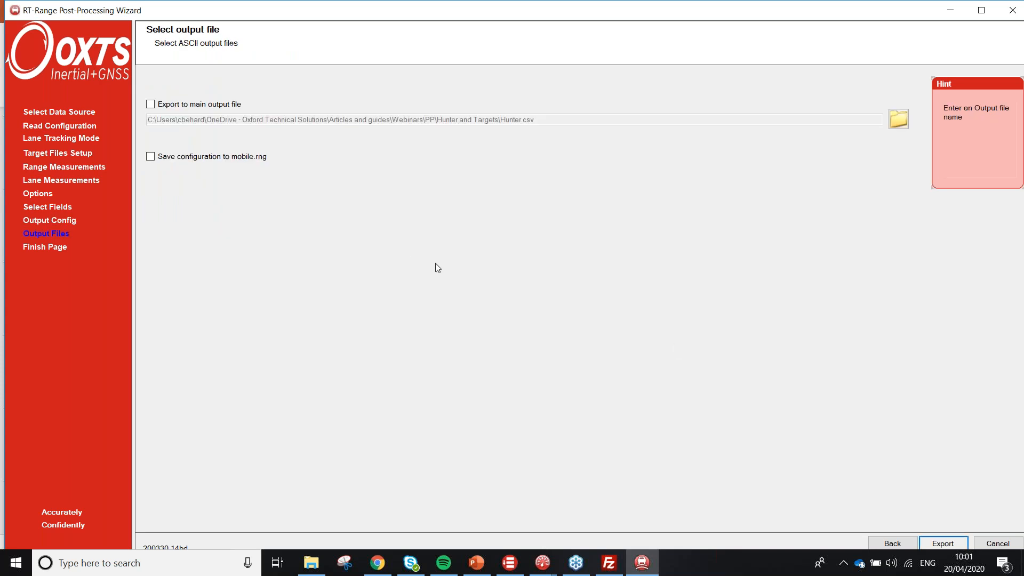
left_click(151, 104)
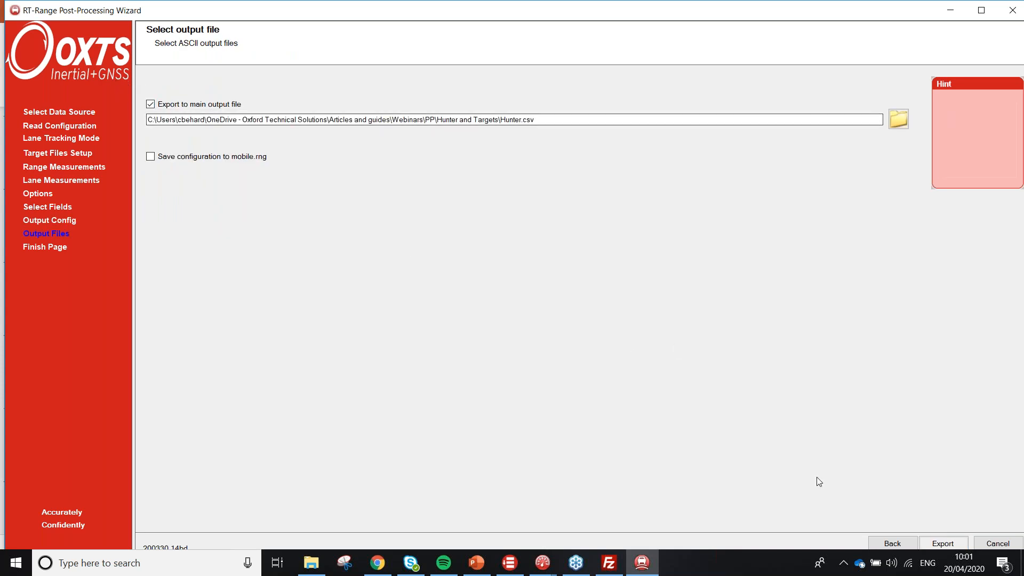
left_click(937, 543)
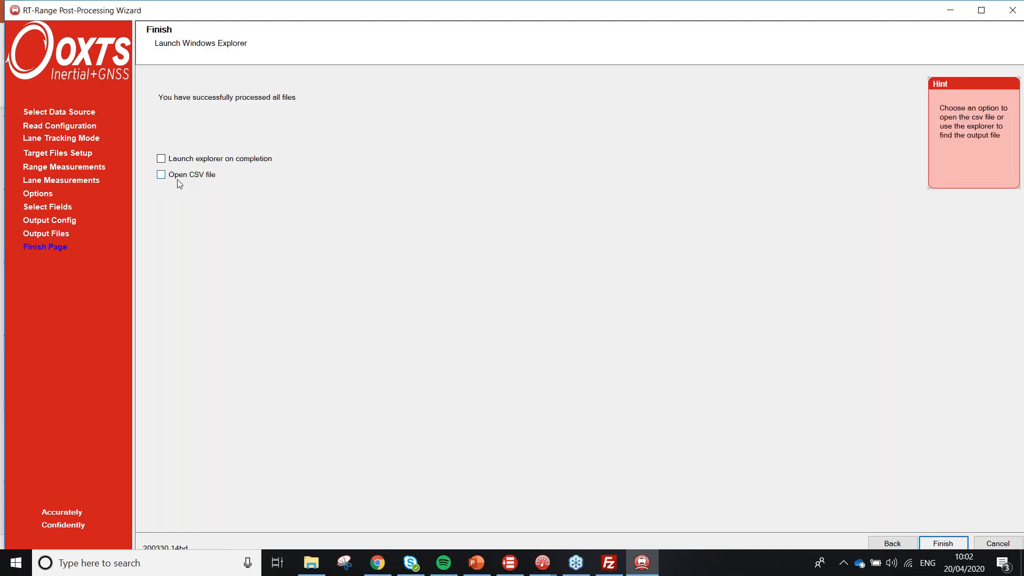
Step: Finish the wizard with the exported CSV file opened, and look through its Target 1 and Target 2 range rows in Excel
left_click(161, 175)
left_click(943, 543)
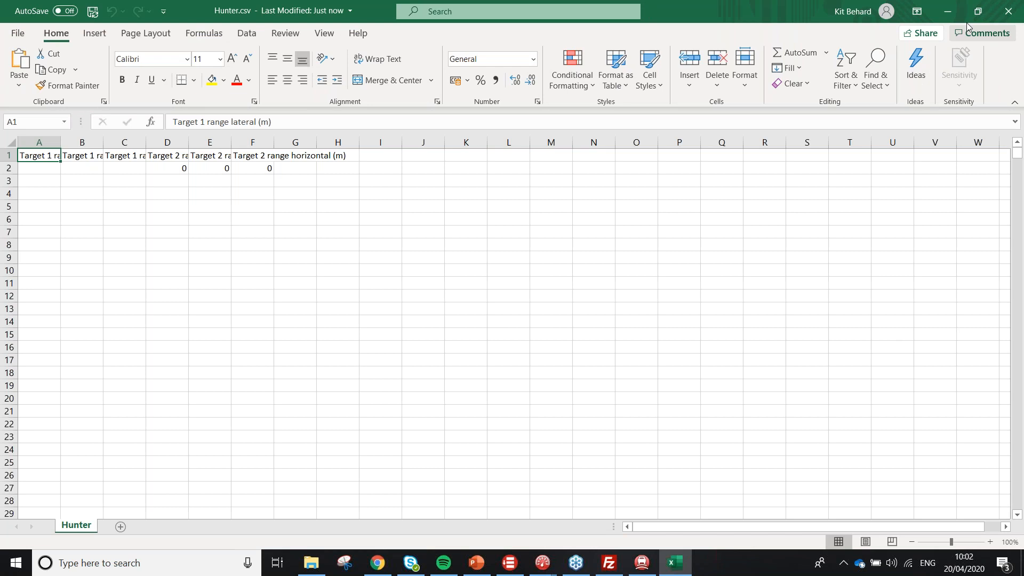
double_click(760, 4)
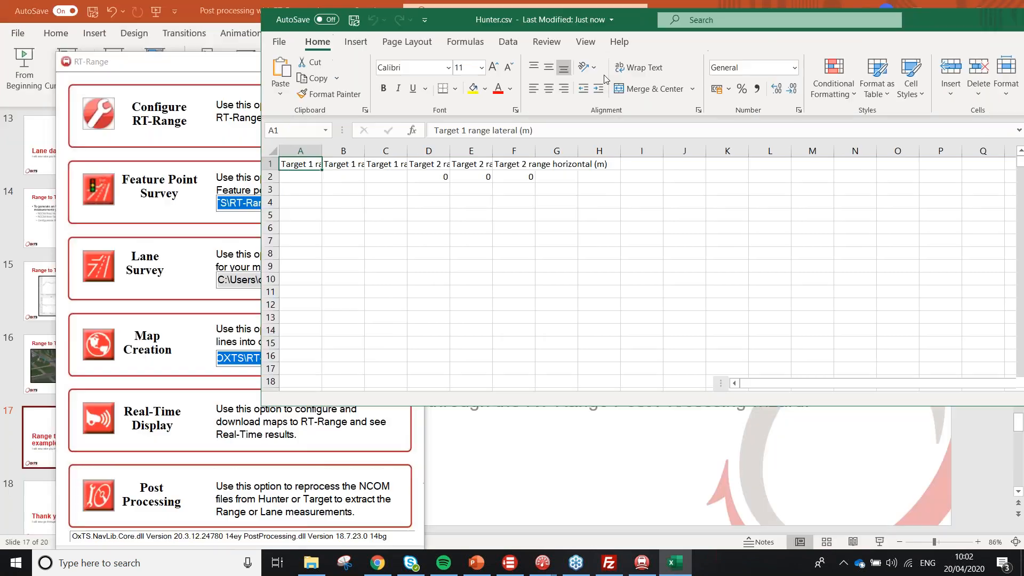
mouse_move(854, 248)
left_mouse_down()
mouse_move(859, 340)
mouse_move(854, 243)
mouse_move(856, 257)
left_mouse_up()
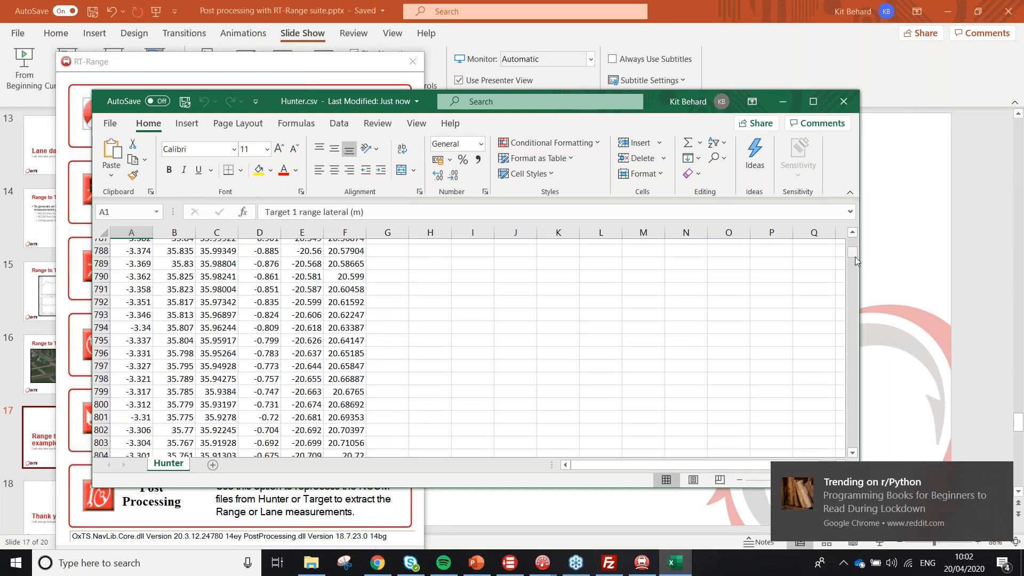
left_click(810, 108)
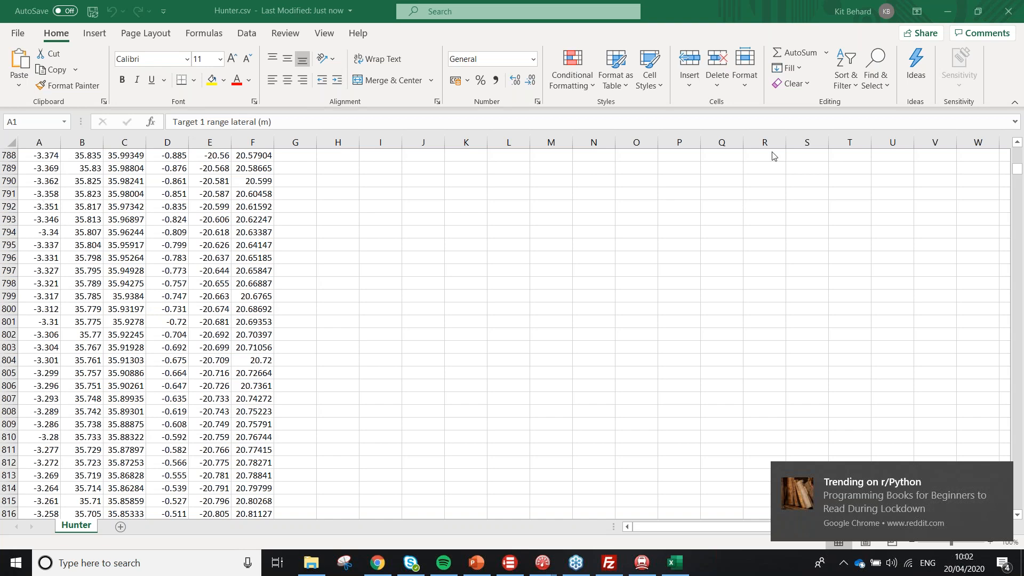
Step: Switch from Excel back to the PowerPoint presentation and advance to the "Thank you for listening" slide
left_click(948, 13)
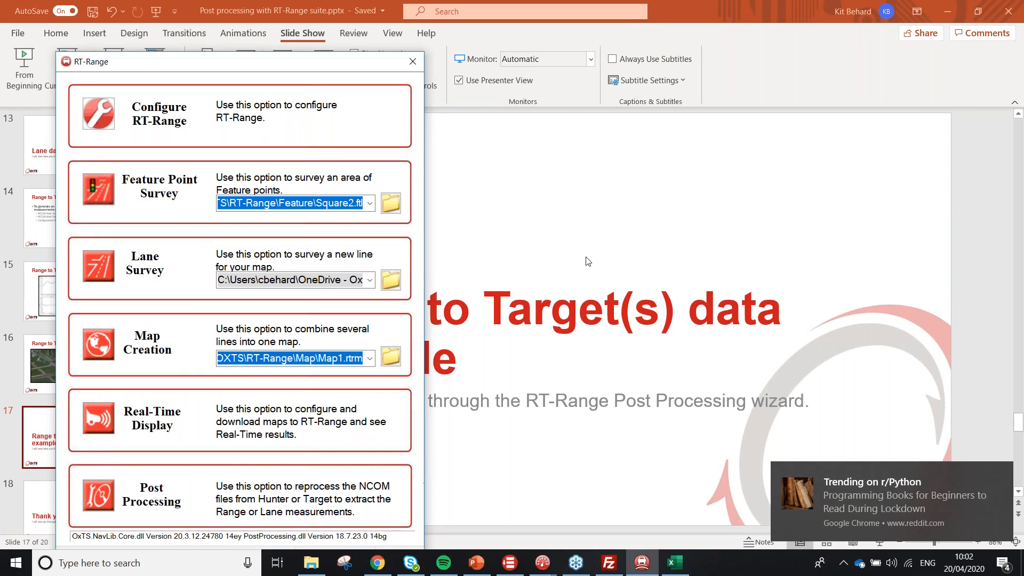
left_click(586, 262)
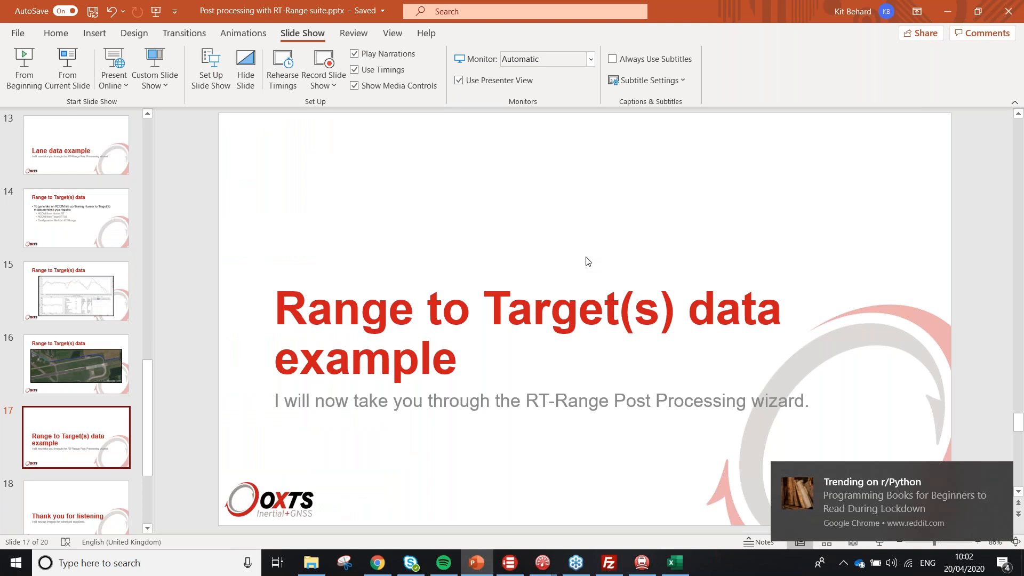
scroll(586, 261, "down", 1)
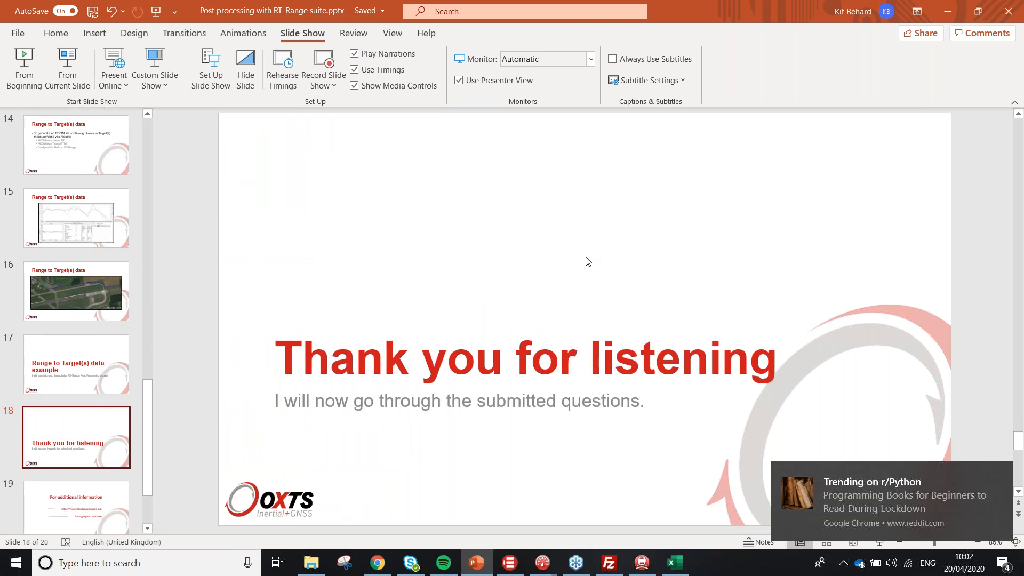
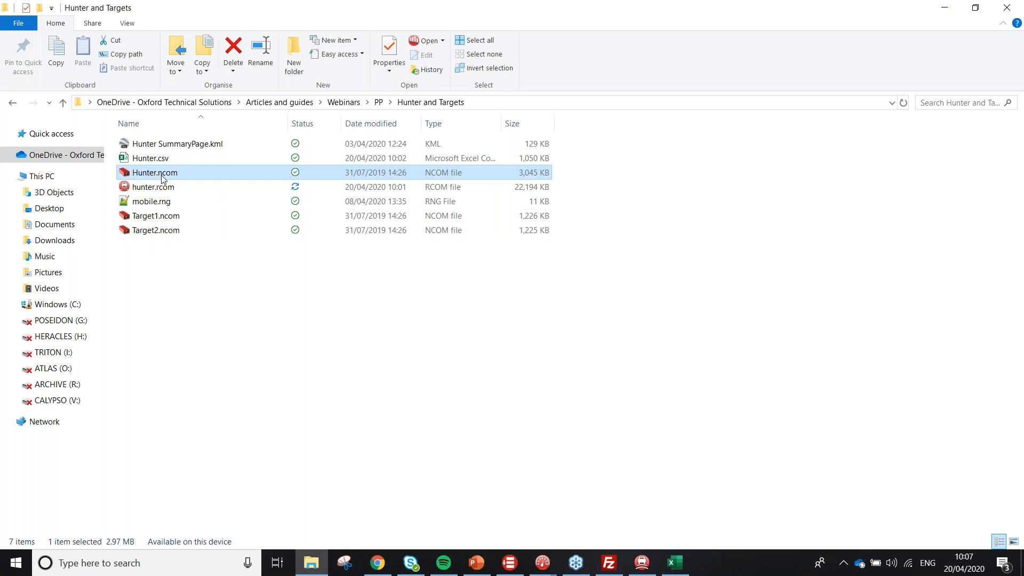
Step: Graph Hunter.ncom in NAVgraph, set the cursors at the speed dips near 307513 s and 307567 s, and select the region between them
double_click(162, 178)
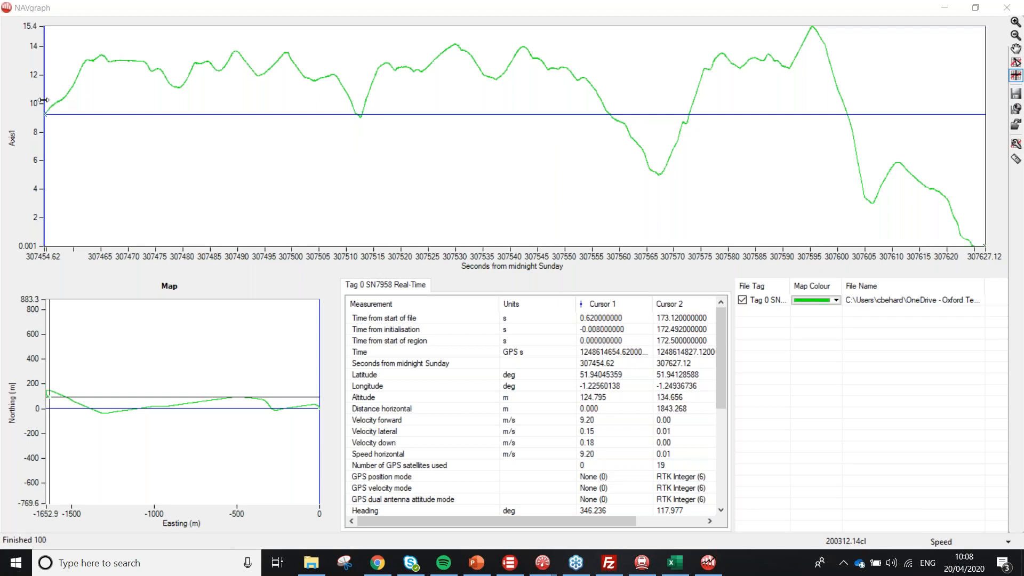
left_click_drag(43, 101, 362, 116)
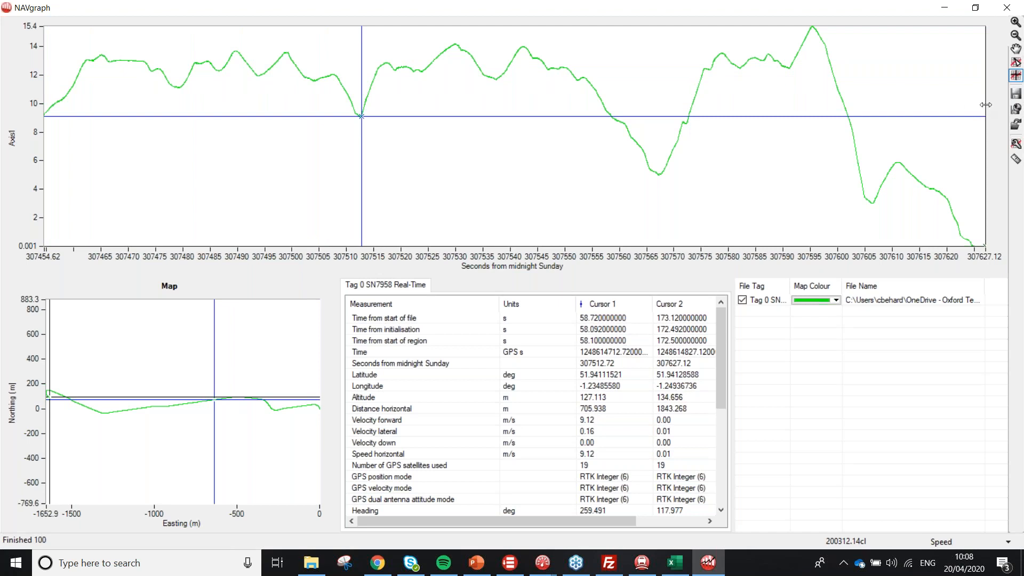
left_click_drag(986, 105, 658, 125)
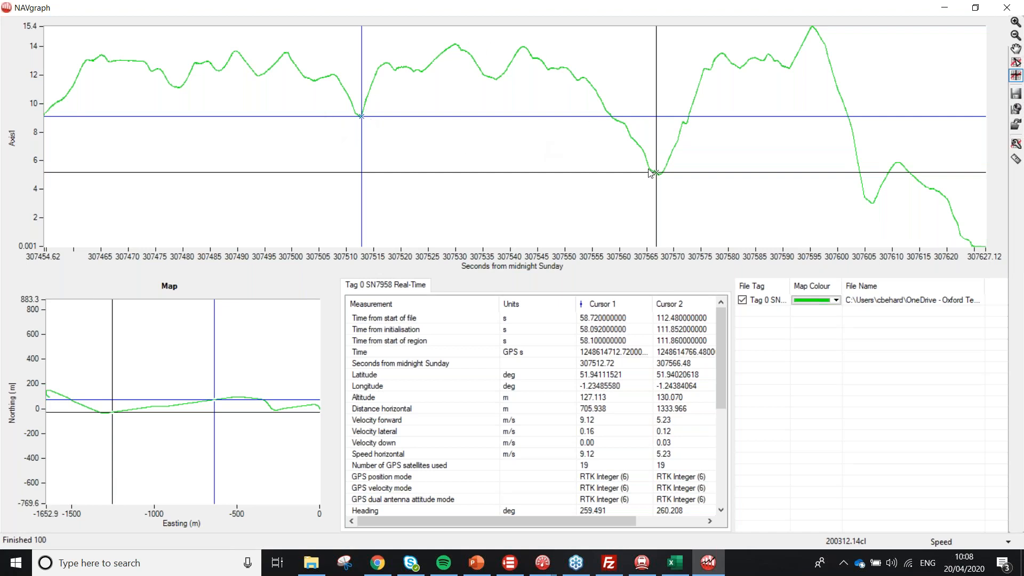
right_click(501, 147)
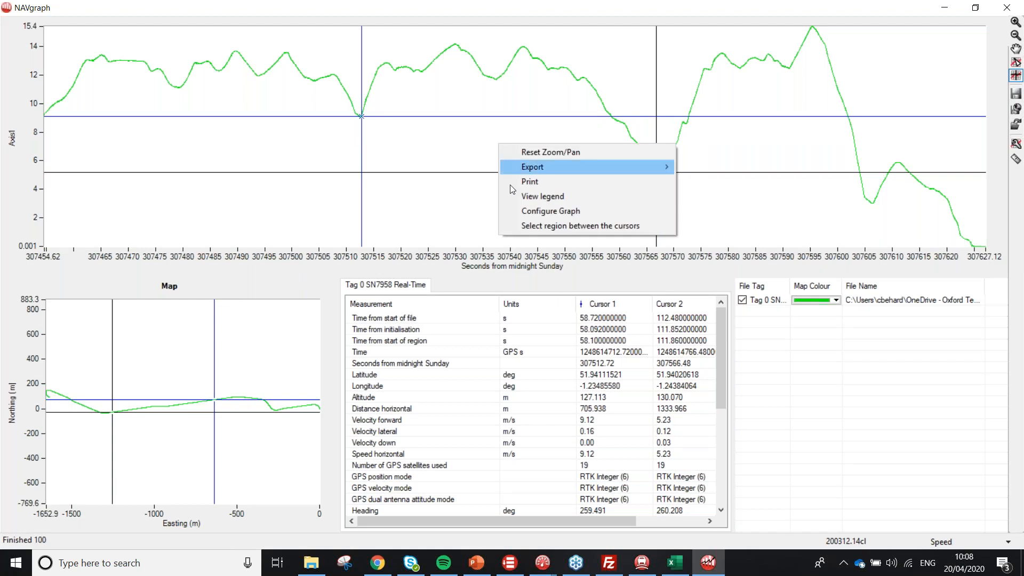
left_click(547, 229)
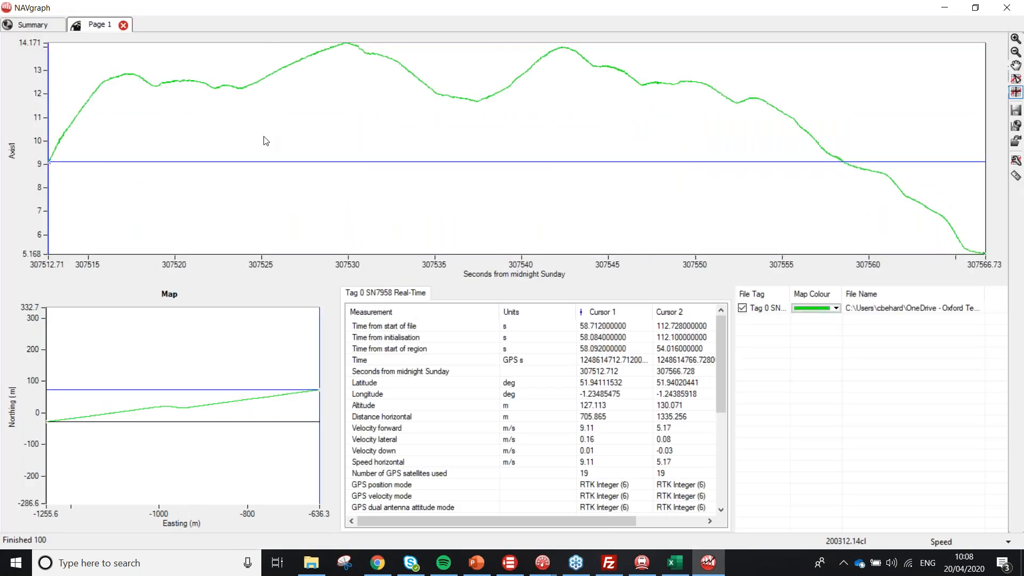
Step: Export the selected region as a single XCOM file named snippet, and check for it in the Hunter and Targets folder
right_click(445, 133)
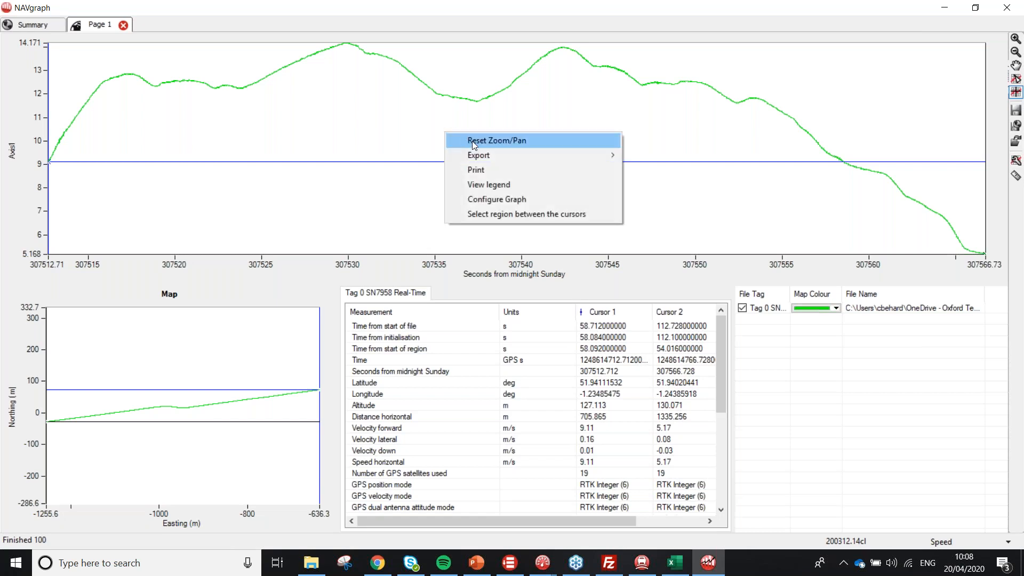
mouse_move(491, 156)
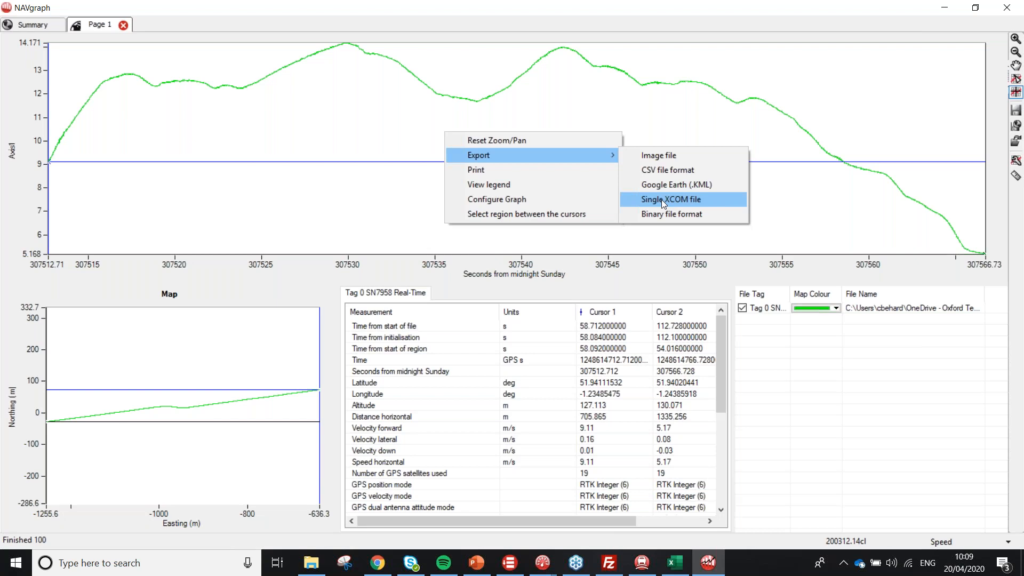
left_click(662, 199)
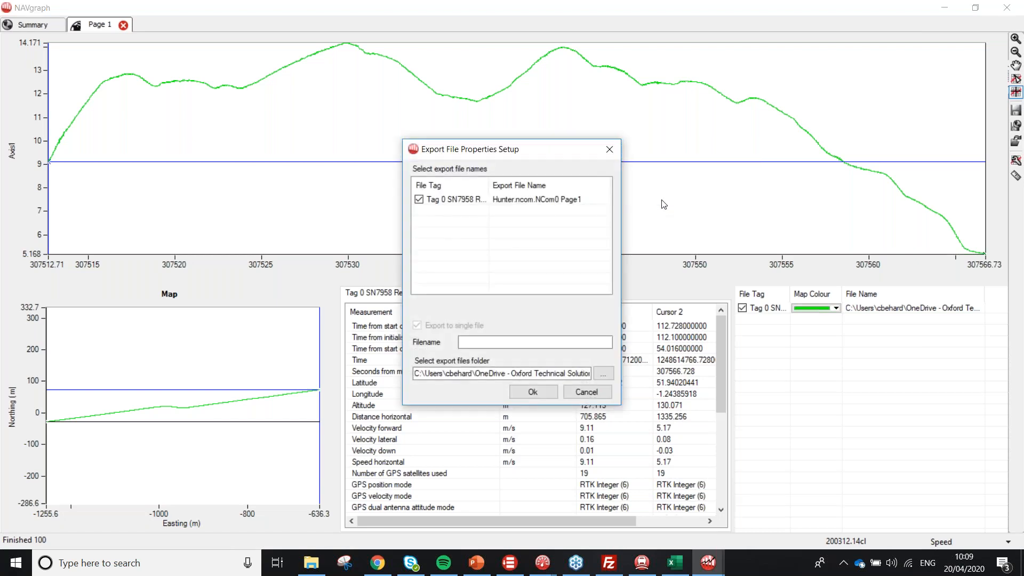
left_click(495, 340)
type("snippet")
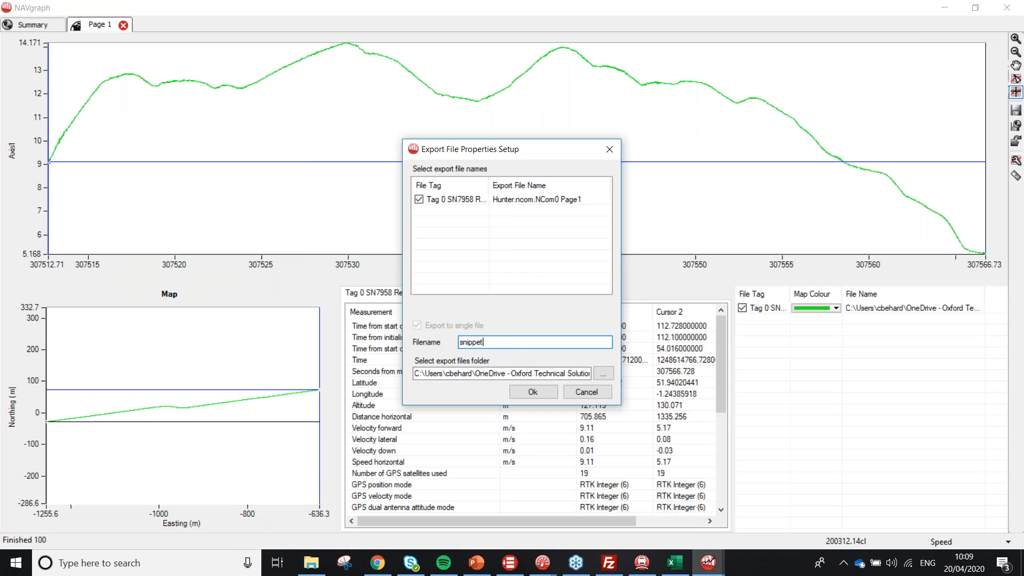
left_click(530, 392)
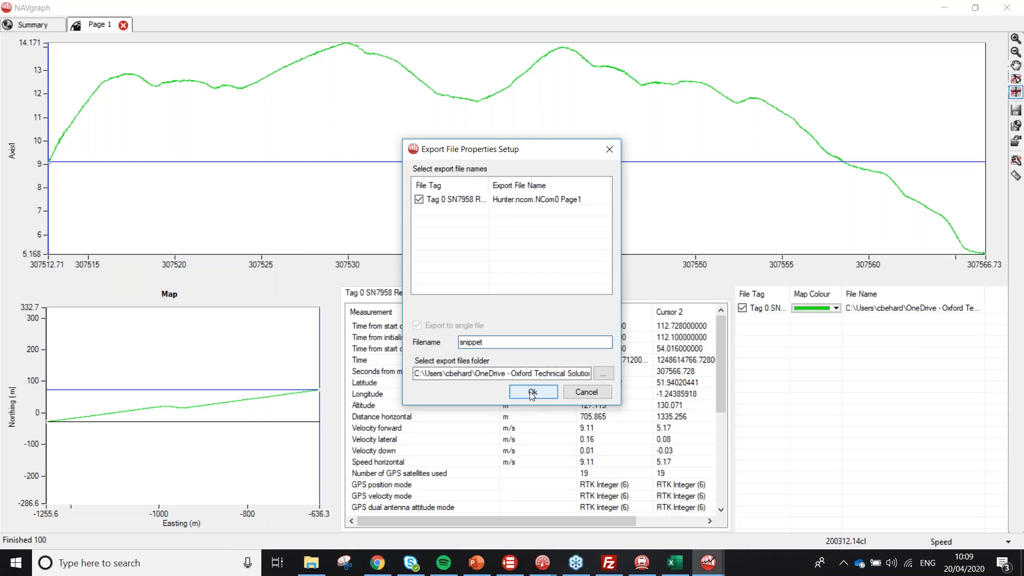
left_click(311, 562)
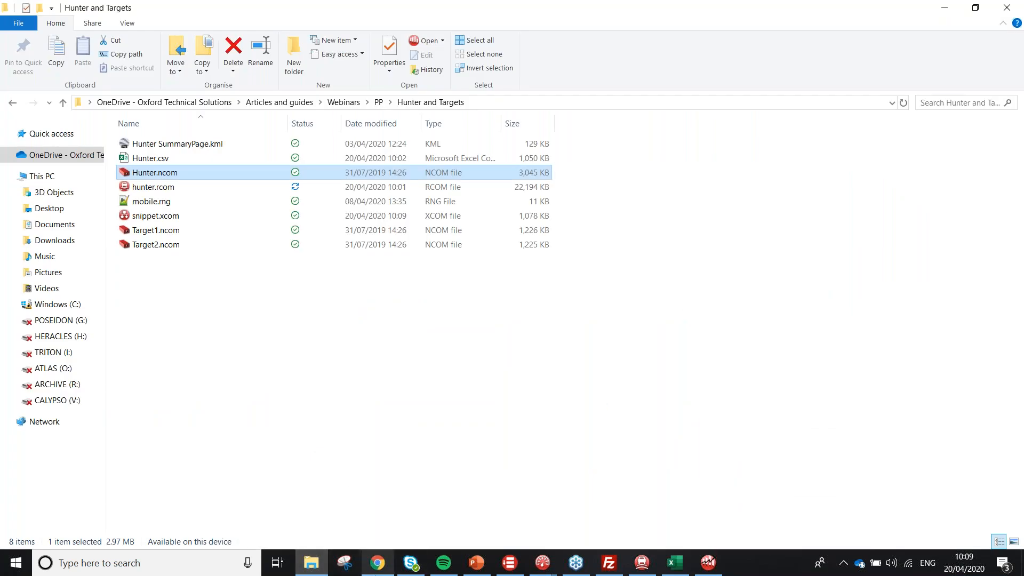
left_click(709, 562)
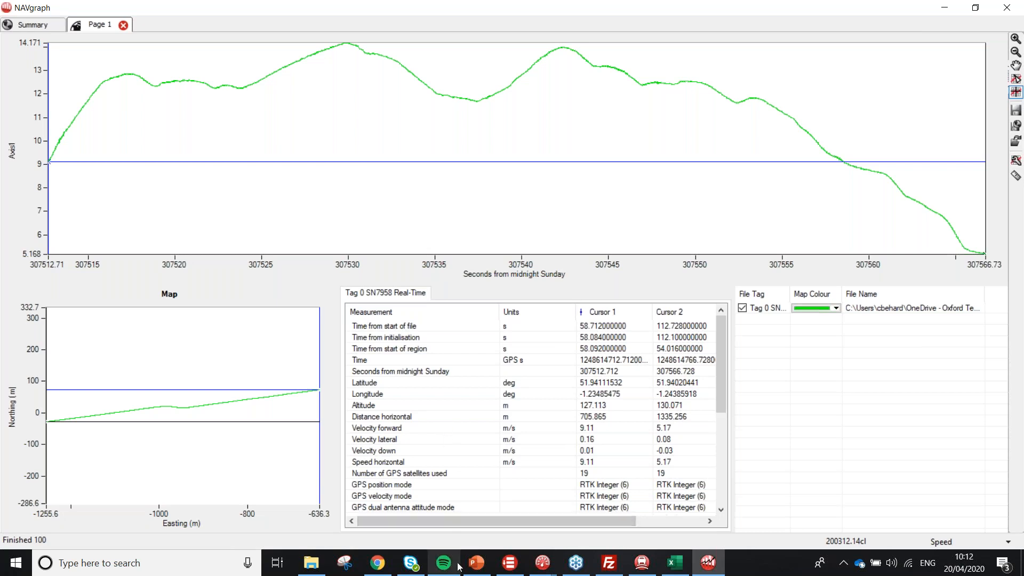
Step: Switch to the PowerPoint presentation, start the slide show from the current slide, and advance to the "For additional information" slide
mouse_move(476, 567)
left_click(401, 434)
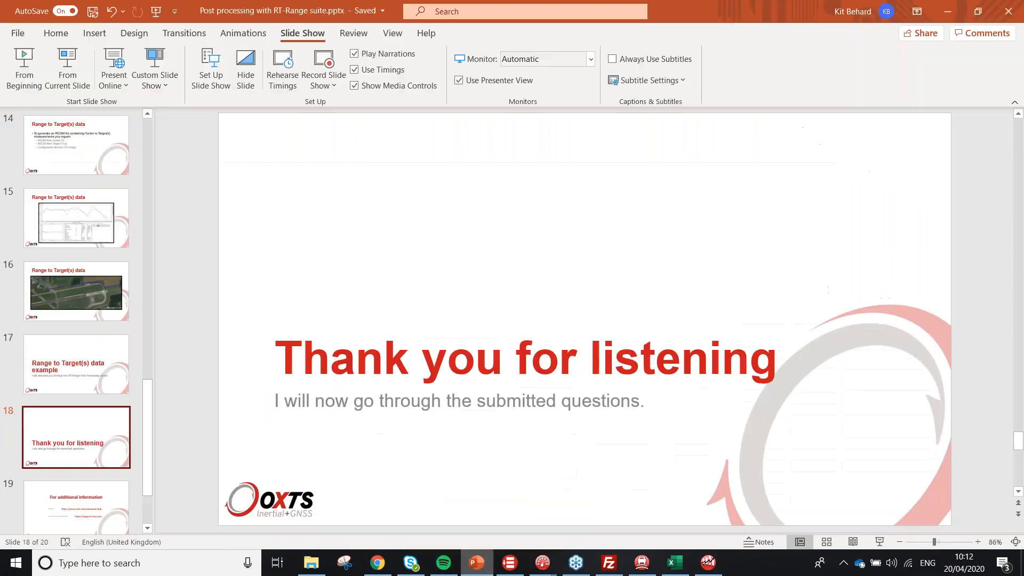
left_click(83, 56)
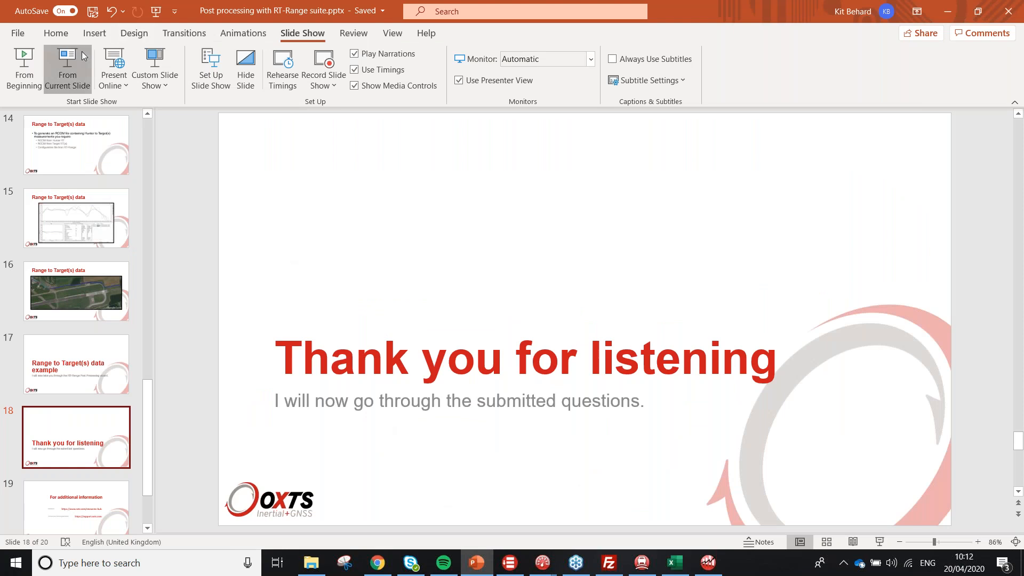
key("Right")
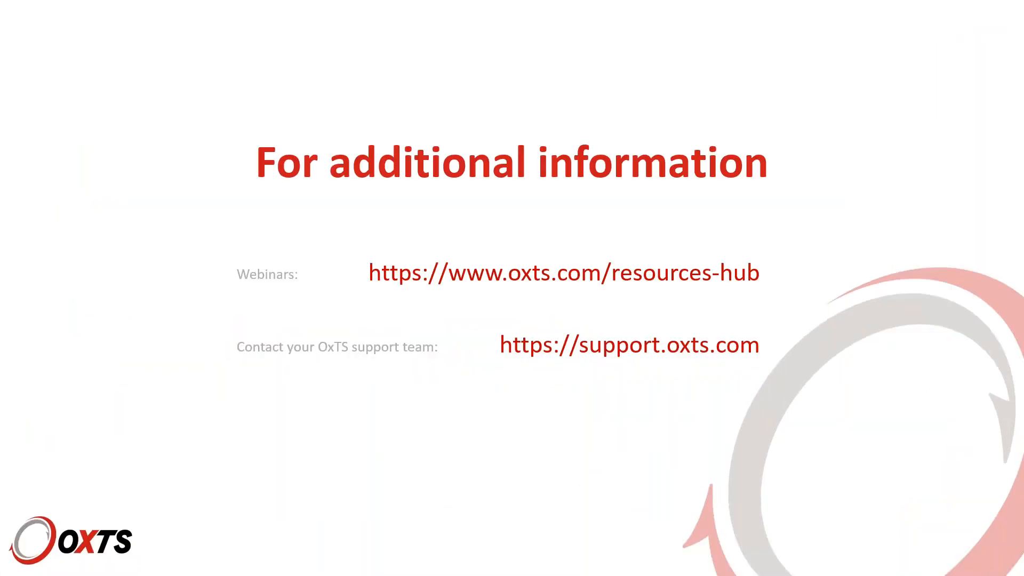